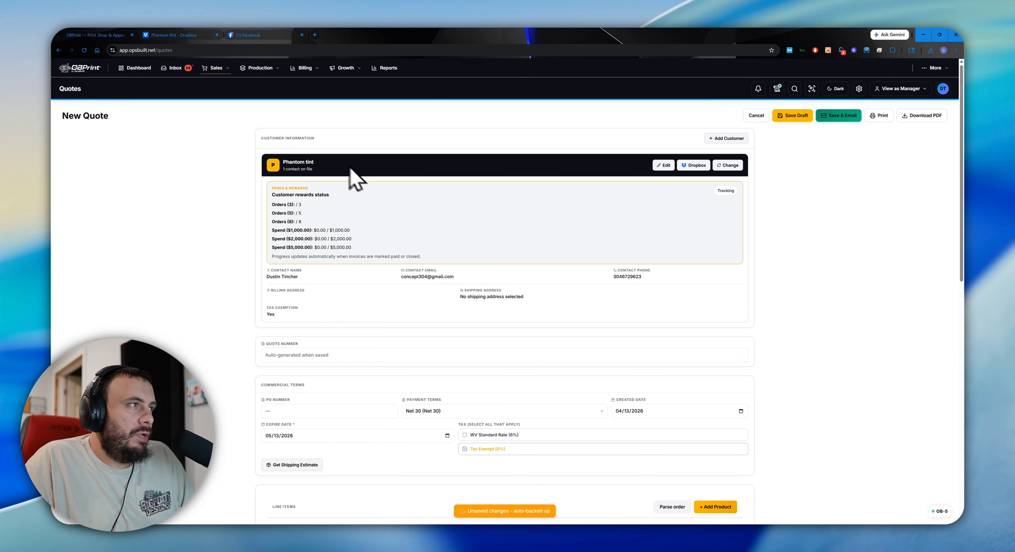
Add a Vehicle Wraps product to the new quote's line items.
{"action": "scroll", "coordinate": [576, 203], "scroll_direction": "down", "scroll_amount": 6}
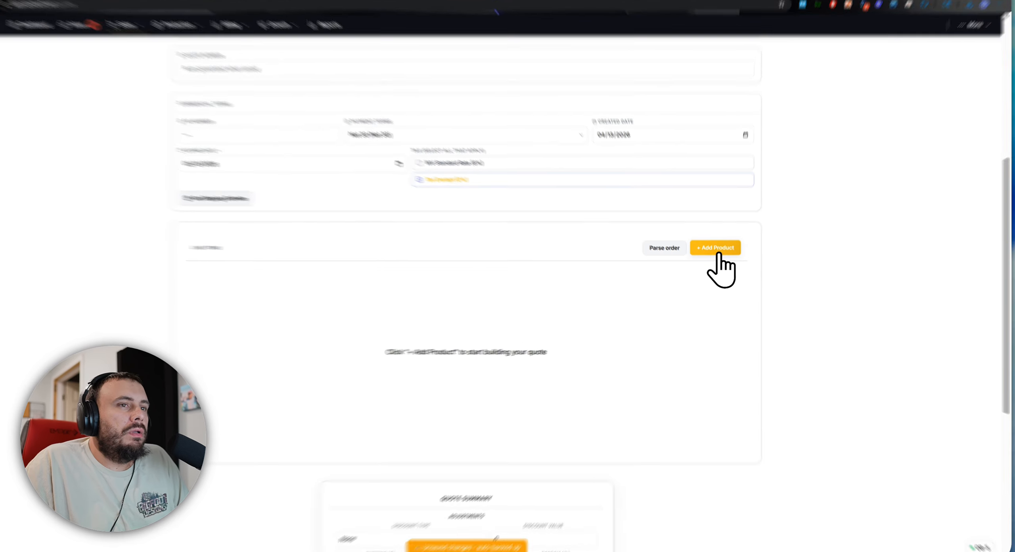
{"action": "left_click", "coordinate": [715, 257]}
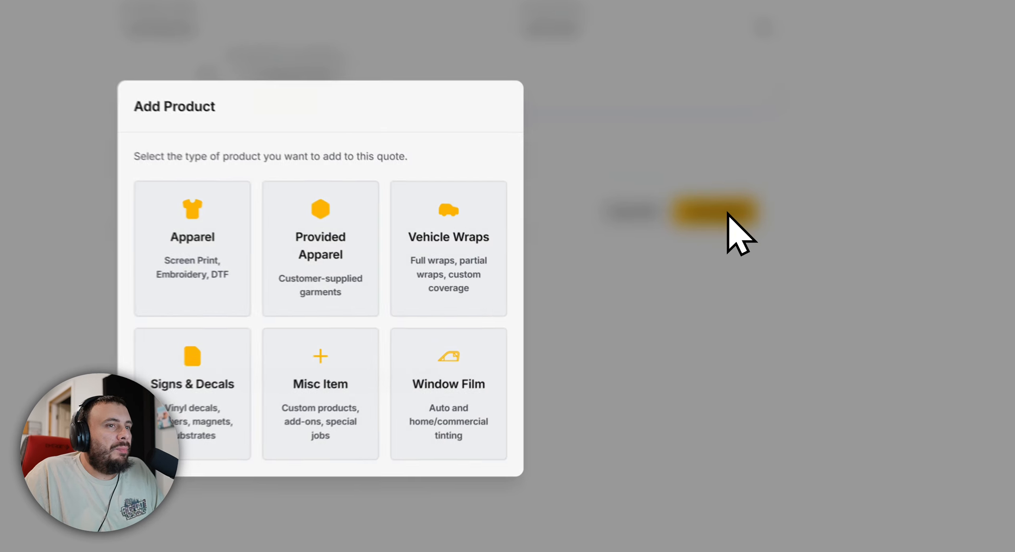
{"action": "left_click", "coordinate": [430, 214]}
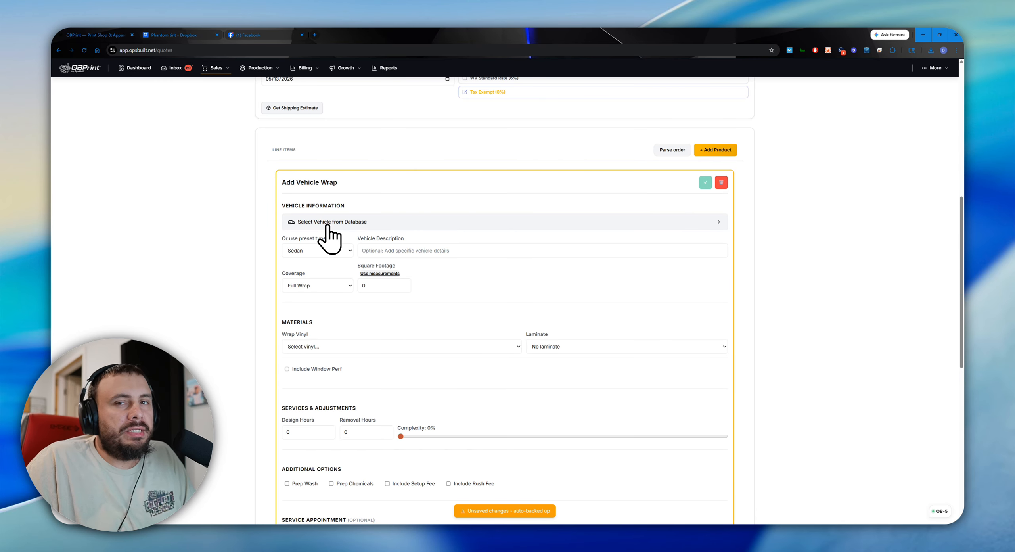
Start choosing the wrap's vehicle from the database with year 2024 and make Ford.
{"action": "left_click", "coordinate": [329, 228]}
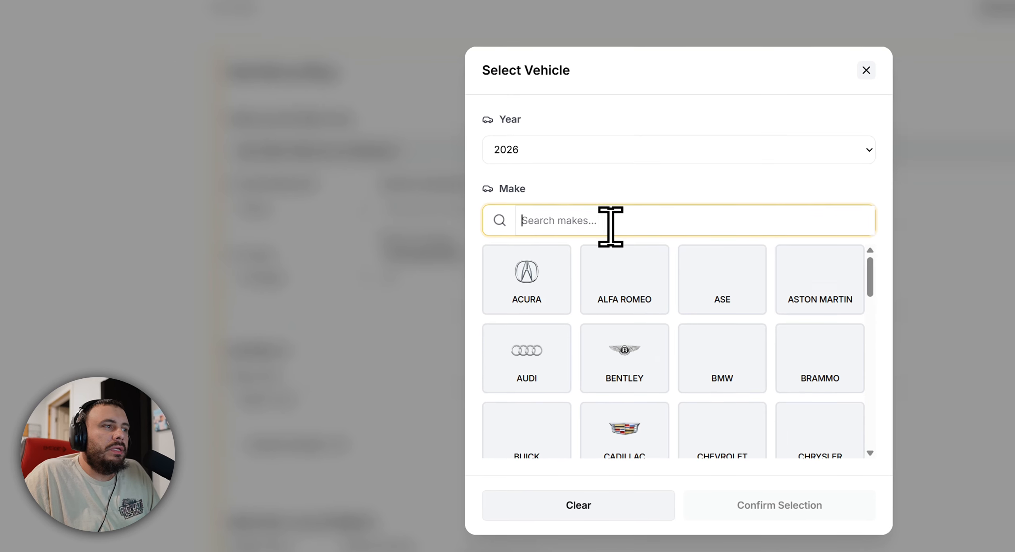
{"action": "left_click", "coordinate": [579, 152]}
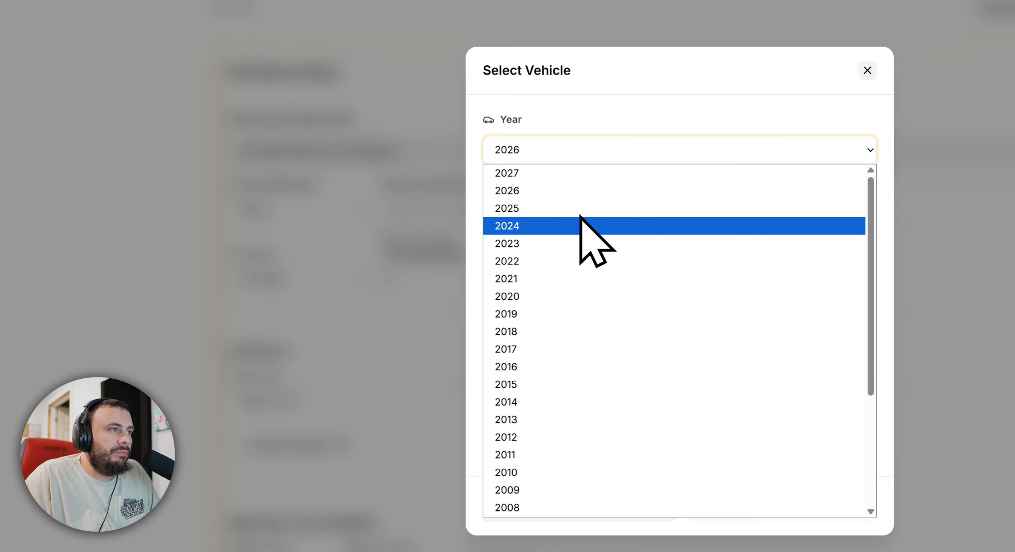
{"action": "left_click", "coordinate": [579, 225]}
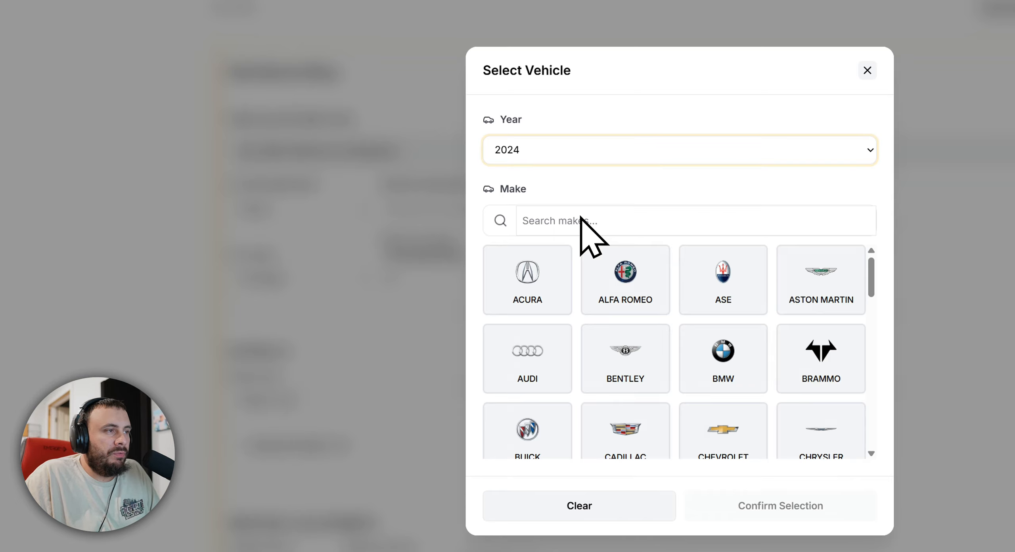
{"action": "left_click", "coordinate": [559, 222]}
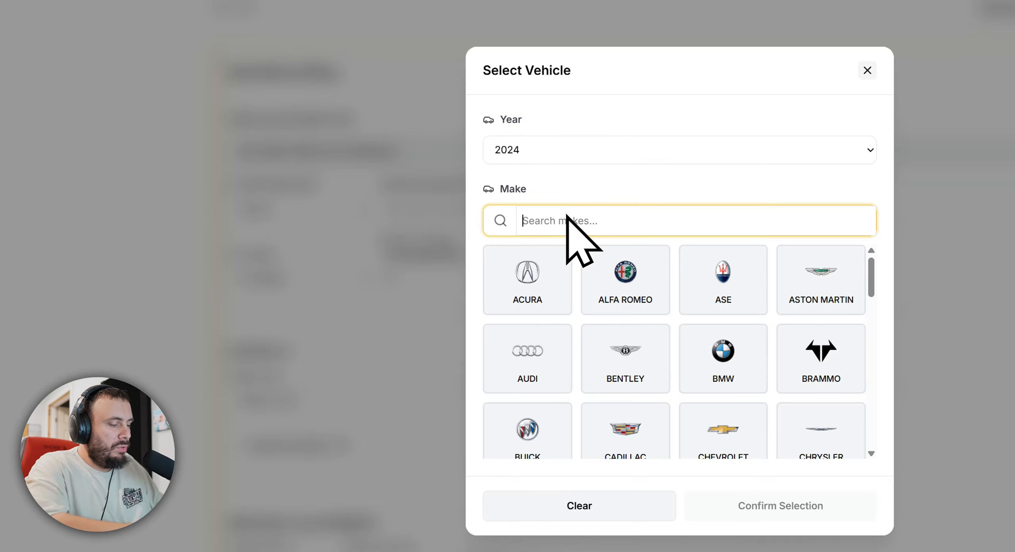
{"action": "type", "text": "ford"}
{"action": "left_click", "coordinate": [511, 364]}
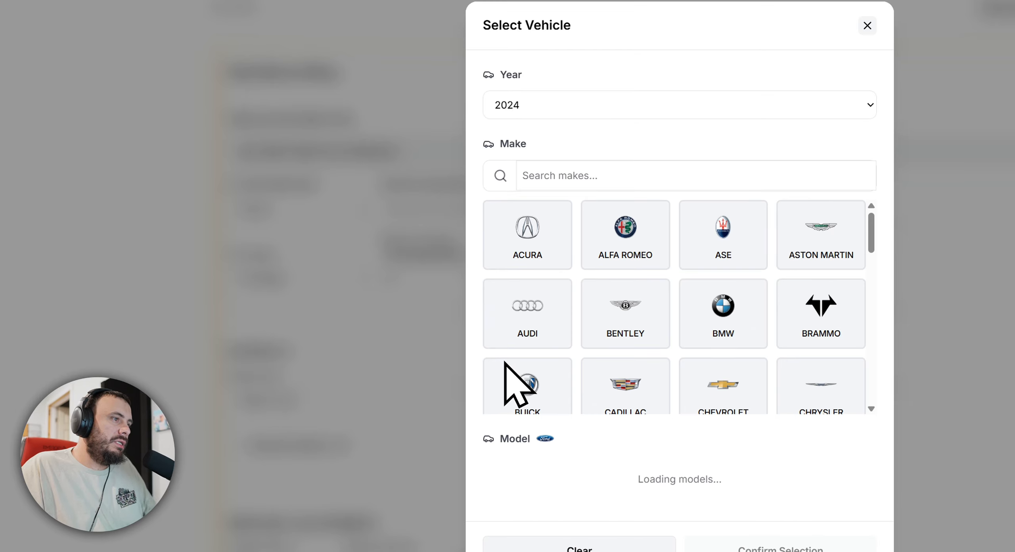
Choose F-350 from the Ford model list and confirm the vehicle selection.
{"action": "scroll", "coordinate": [709, 479], "scroll_direction": "down", "scroll_amount": 5}
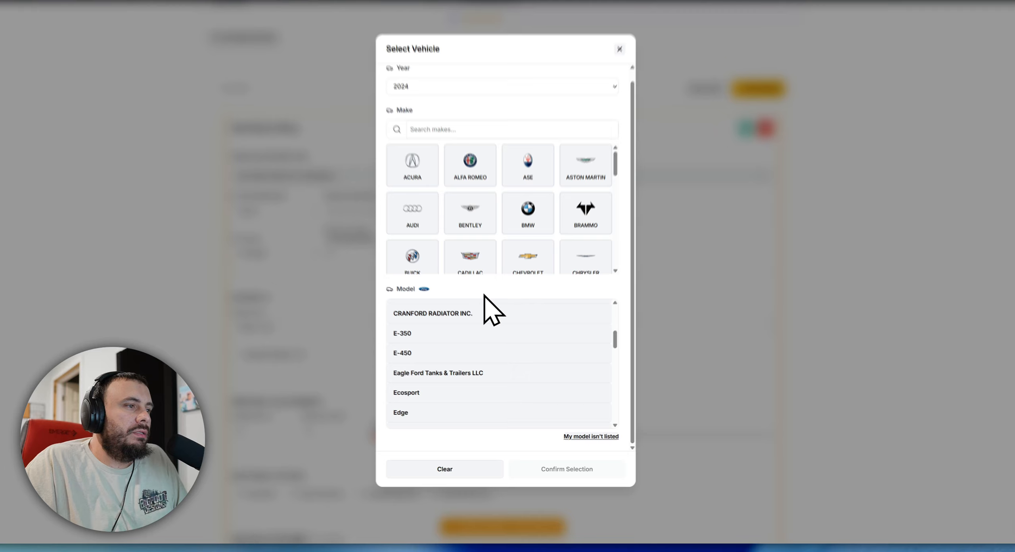
{"action": "scroll", "coordinate": [481, 269], "scroll_direction": "down", "scroll_amount": 5}
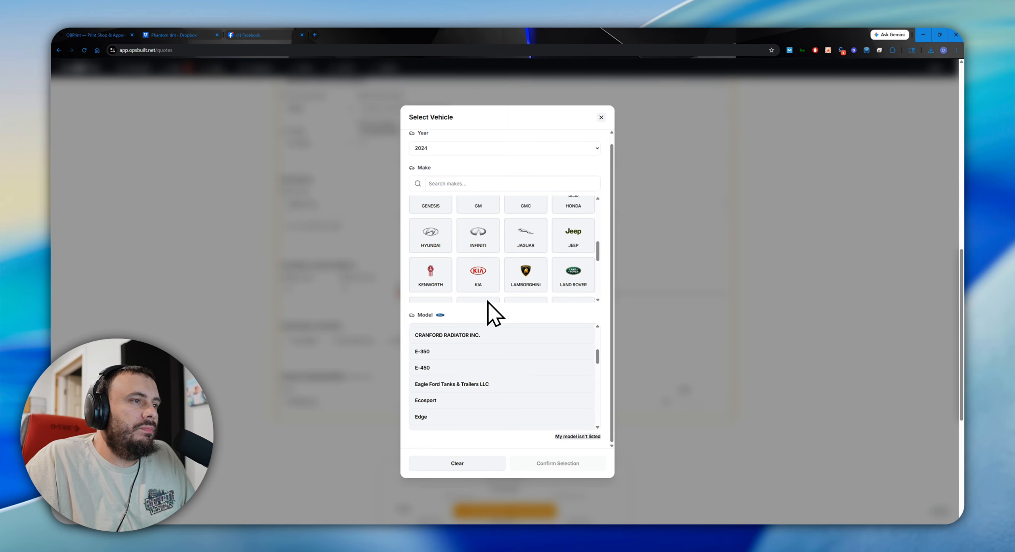
{"action": "scroll", "coordinate": [524, 305], "scroll_direction": "down", "scroll_amount": 2}
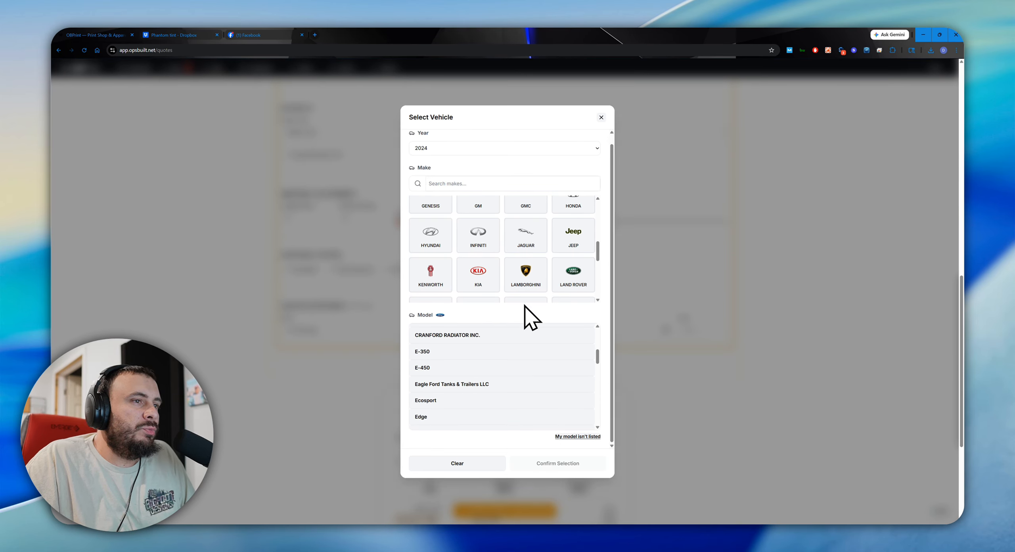
{"action": "scroll", "coordinate": [594, 311], "scroll_direction": "down", "scroll_amount": 3}
{"action": "scroll", "coordinate": [543, 367], "scroll_direction": "down", "scroll_amount": 2}
{"action": "scroll", "coordinate": [521, 371], "scroll_direction": "up", "scroll_amount": 5}
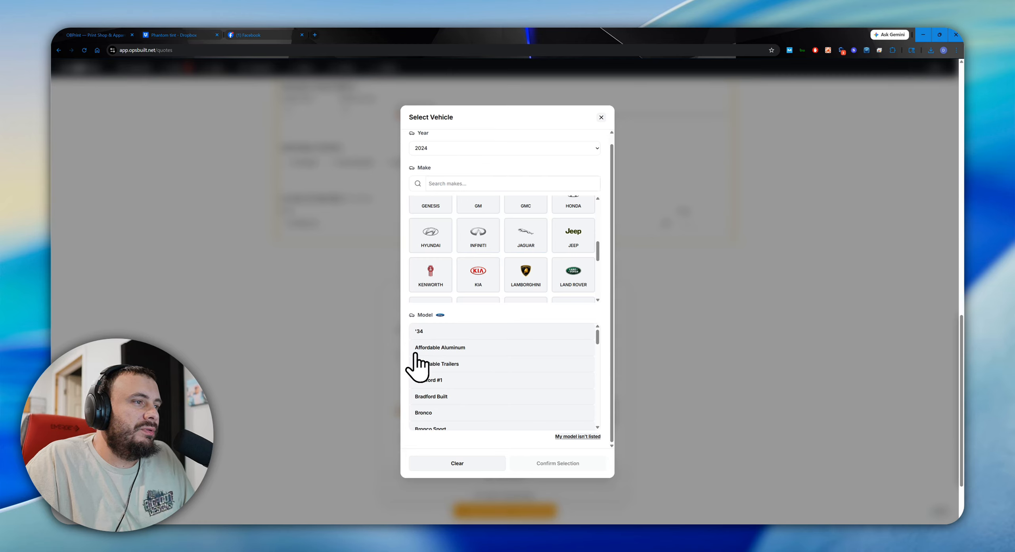
{"action": "scroll", "coordinate": [447, 389], "scroll_direction": "down", "scroll_amount": 1}
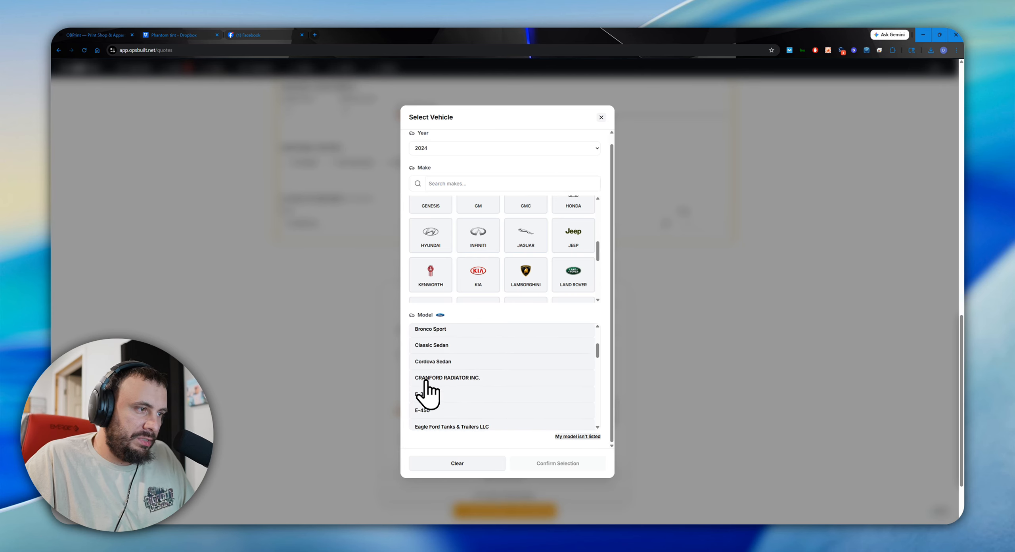
{"action": "scroll", "coordinate": [424, 380], "scroll_direction": "down", "scroll_amount": 2}
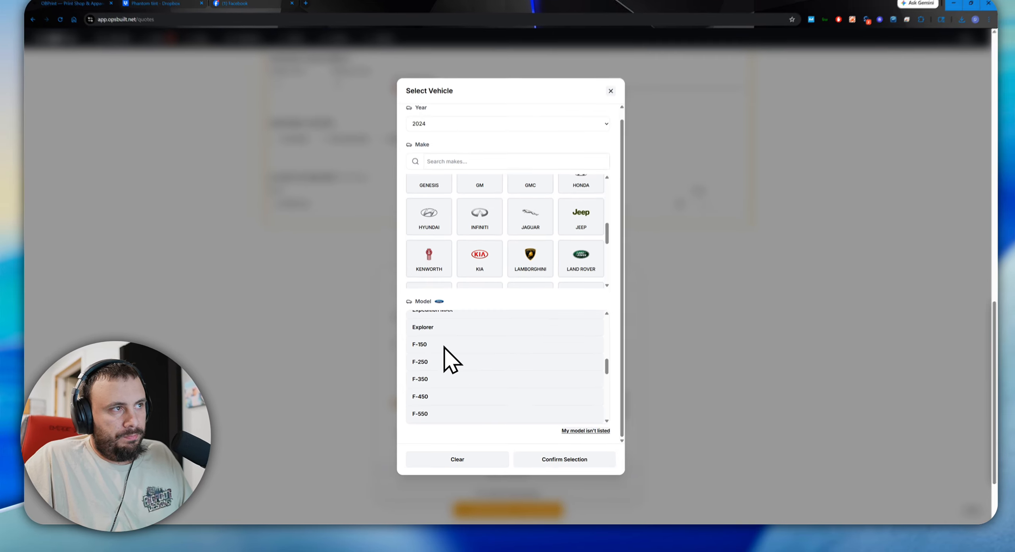
{"action": "scroll", "coordinate": [485, 212], "scroll_direction": "down", "scroll_amount": 2}
{"action": "scroll", "coordinate": [498, 214], "scroll_direction": "up", "scroll_amount": 6}
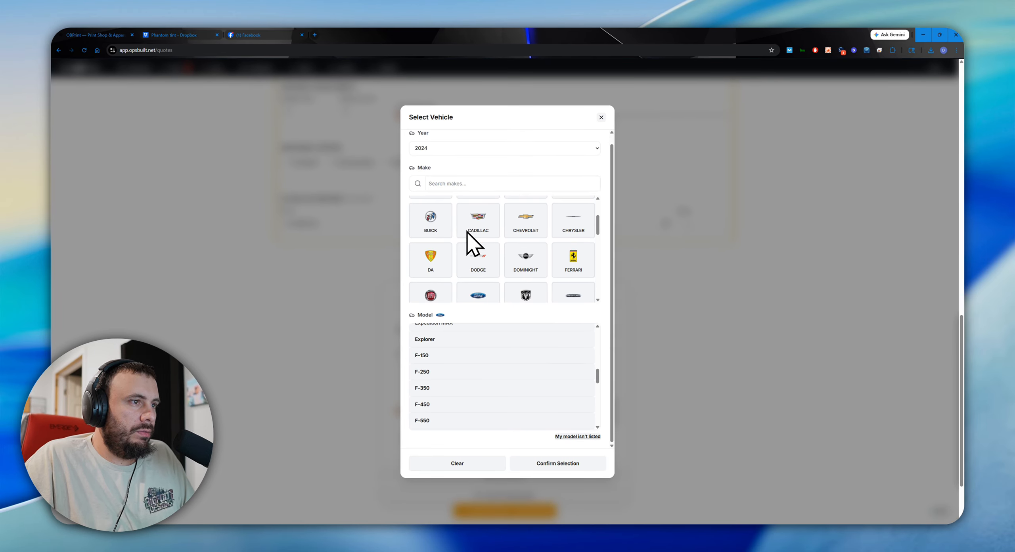
Switch the wrap's square footage to measurements, add two extra measurement rows and remove them again.
{"action": "scroll", "coordinate": [472, 238], "scroll_direction": "down", "scroll_amount": 2}
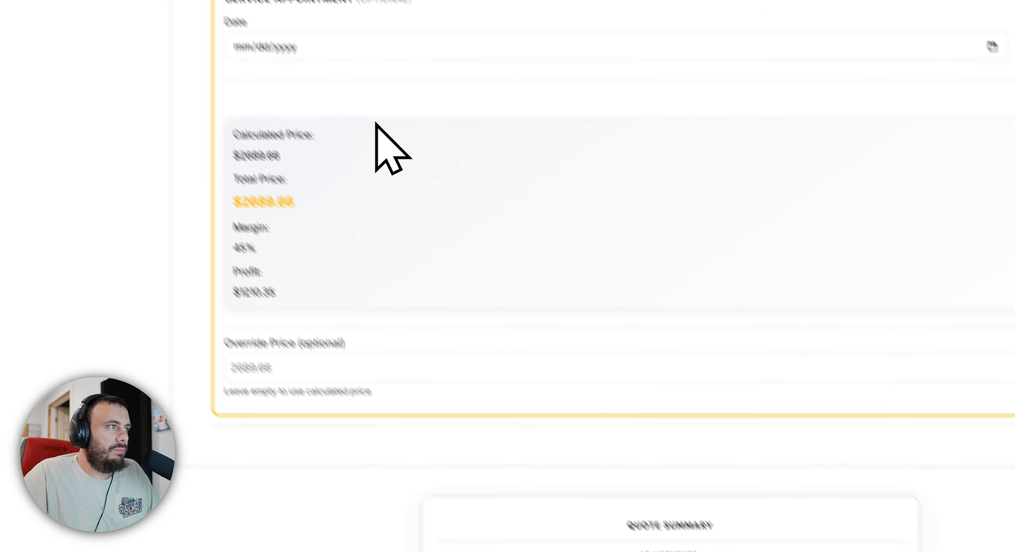
{"action": "scroll", "coordinate": [374, 123], "scroll_direction": "up", "scroll_amount": 10}
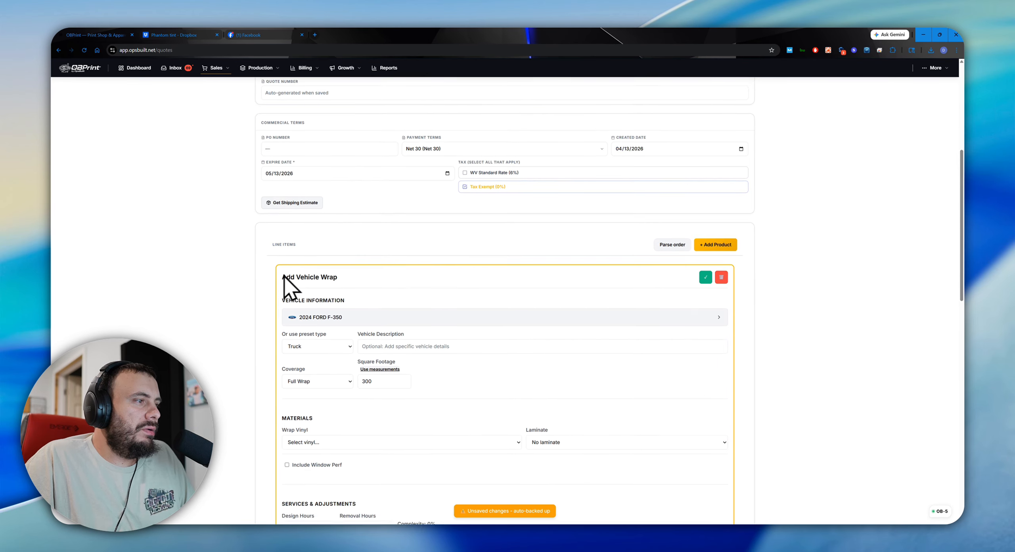
{"action": "scroll", "coordinate": [284, 278], "scroll_direction": "down", "scroll_amount": 2}
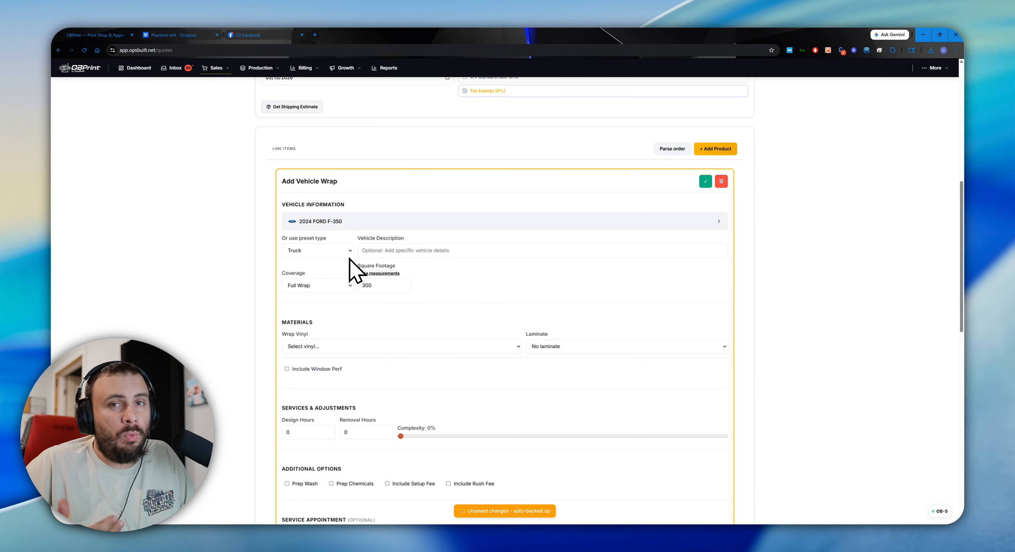
{"action": "left_click", "coordinate": [366, 274]}
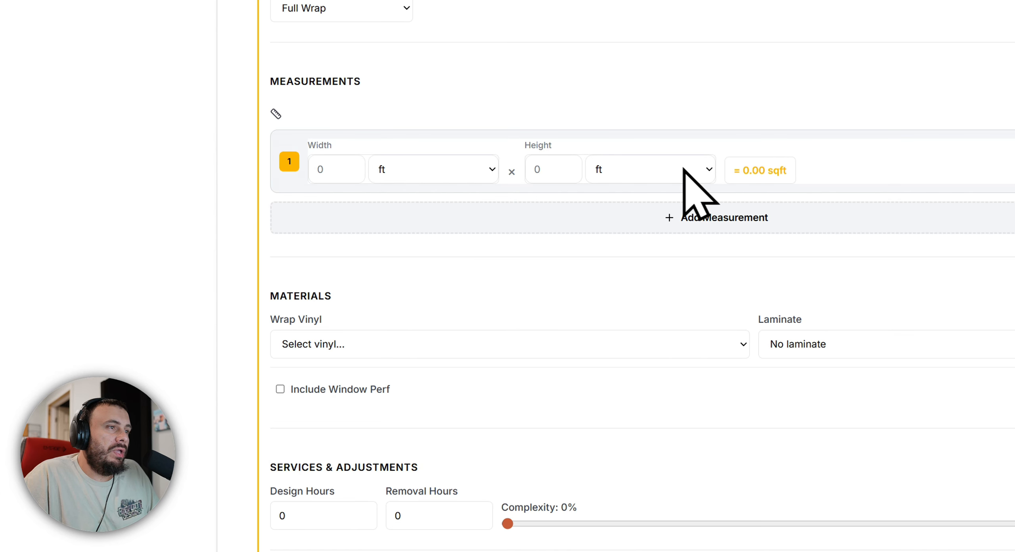
{"action": "left_click", "coordinate": [680, 214]}
{"action": "left_click", "coordinate": [618, 304]}
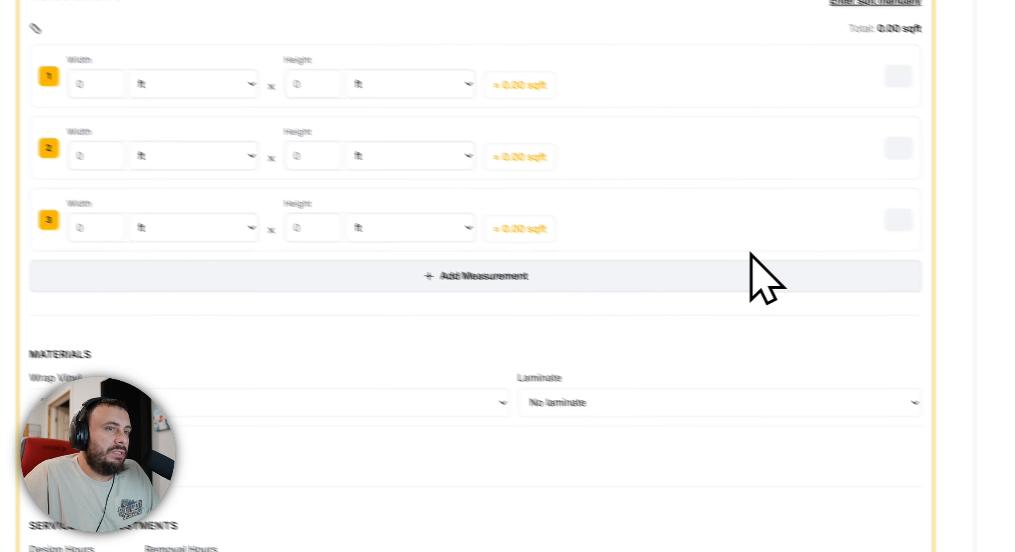
{"action": "left_click", "coordinate": [899, 220]}
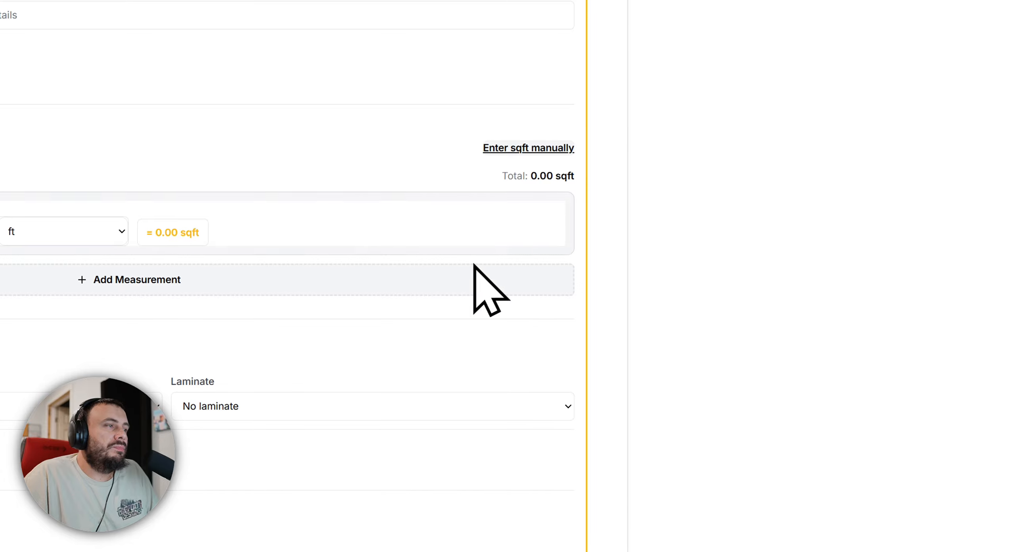
{"action": "left_click", "coordinate": [454, 271]}
{"action": "left_click", "coordinate": [543, 290]}
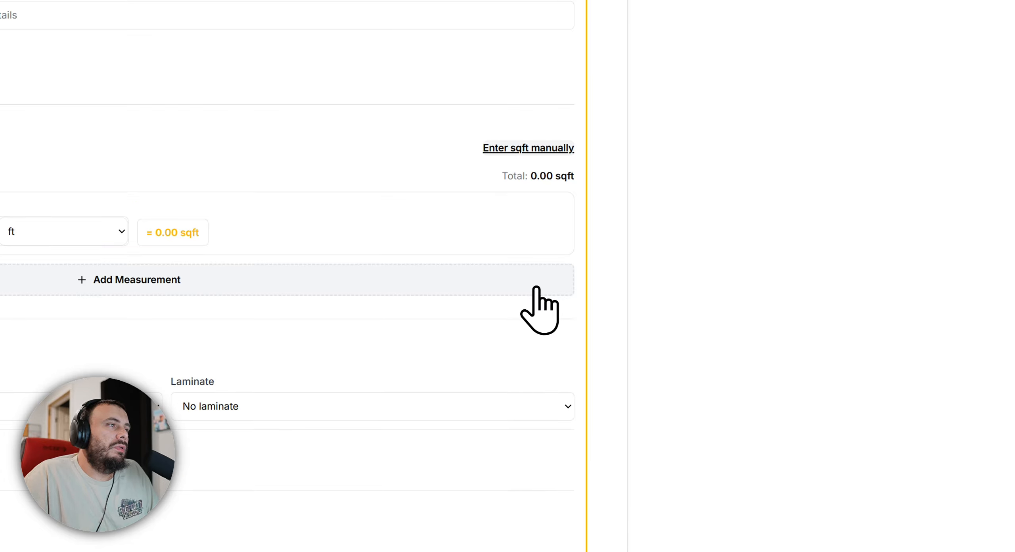
Return to manual square footage entry and reselect Full Wrap coverage to restore 300 square feet.
{"action": "left_click", "coordinate": [652, 227]}
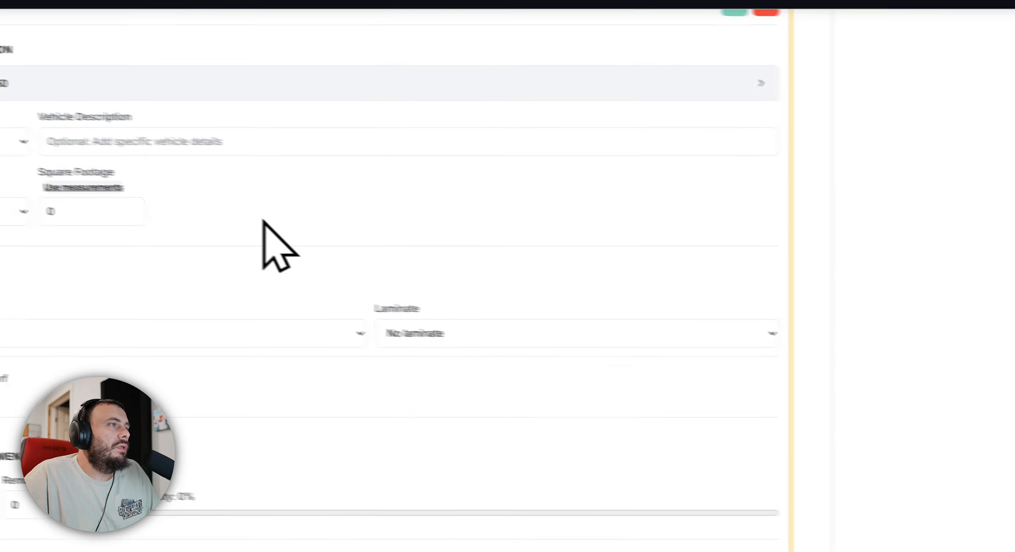
{"action": "left_click", "coordinate": [381, 265]}
{"action": "left_click", "coordinate": [341, 306]}
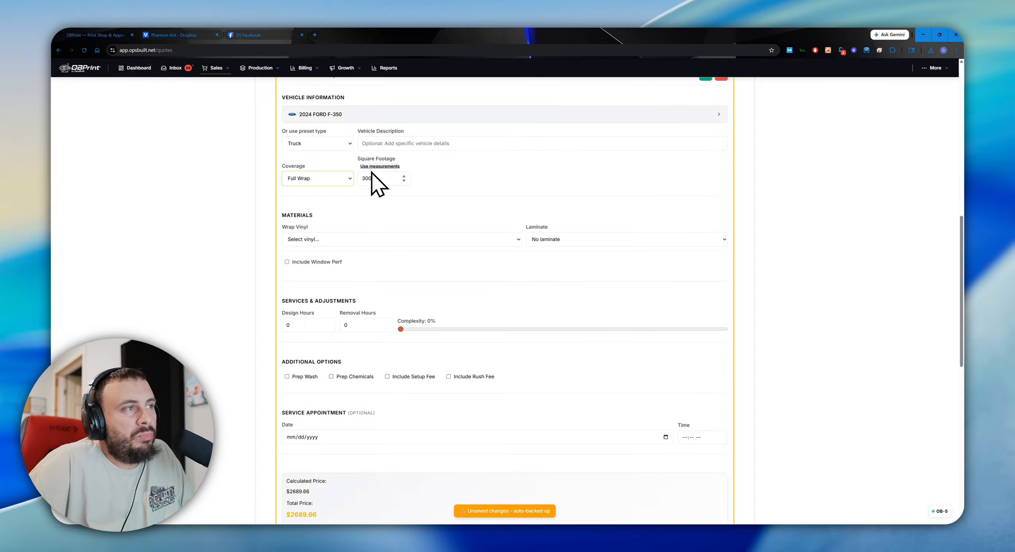
Set the wrap vinyl to Arlon SLX+ and the laminate to Arlon 3210.
{"action": "left_click", "coordinate": [353, 239]}
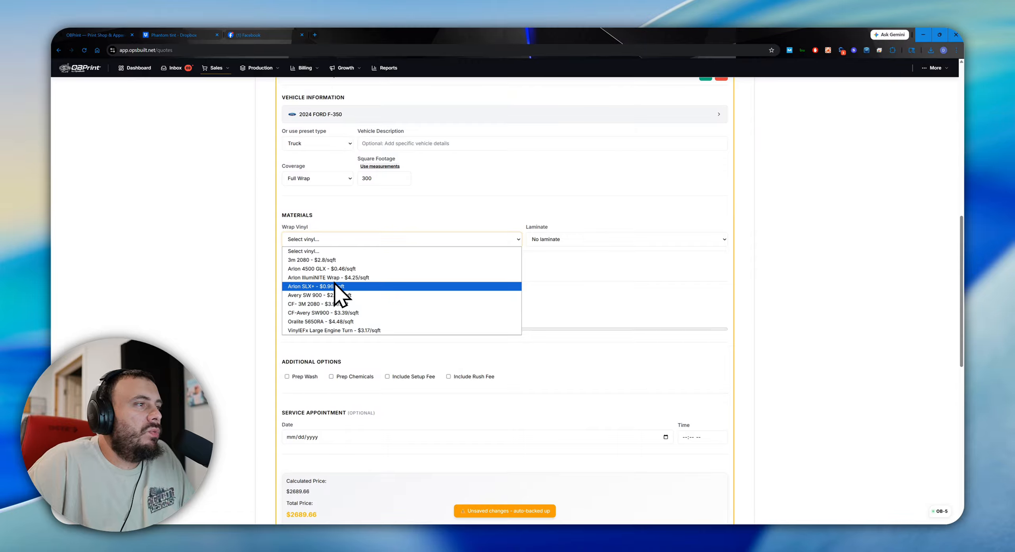
{"action": "left_click", "coordinate": [335, 285]}
{"action": "left_click", "coordinate": [533, 239]}
{"action": "left_click", "coordinate": [586, 260]}
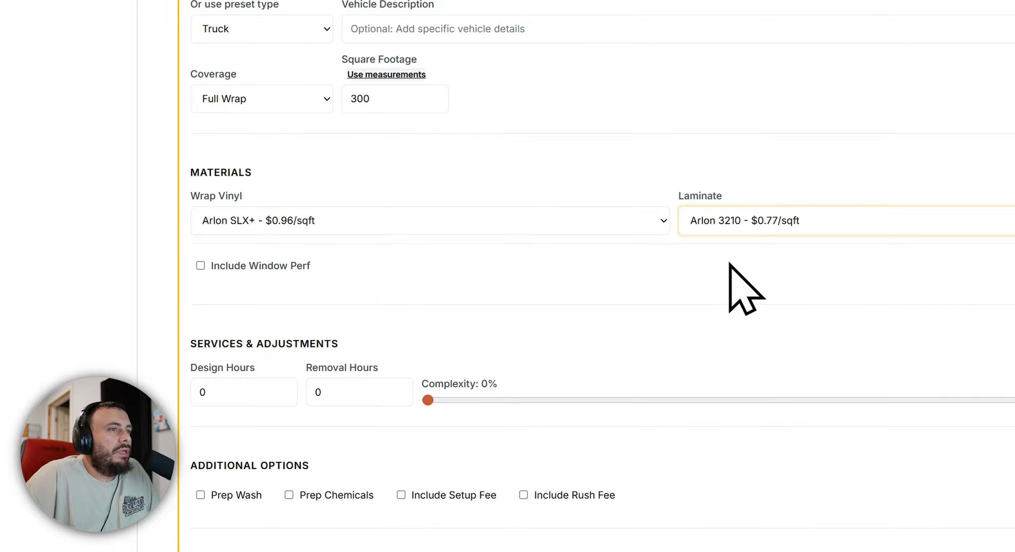
Try including window perf and raising the complexity, reverting the perf option to off and the complexity to 0%.
{"action": "scroll", "coordinate": [483, 340], "scroll_direction": "down", "scroll_amount": 5}
{"action": "left_click", "coordinate": [217, 267]}
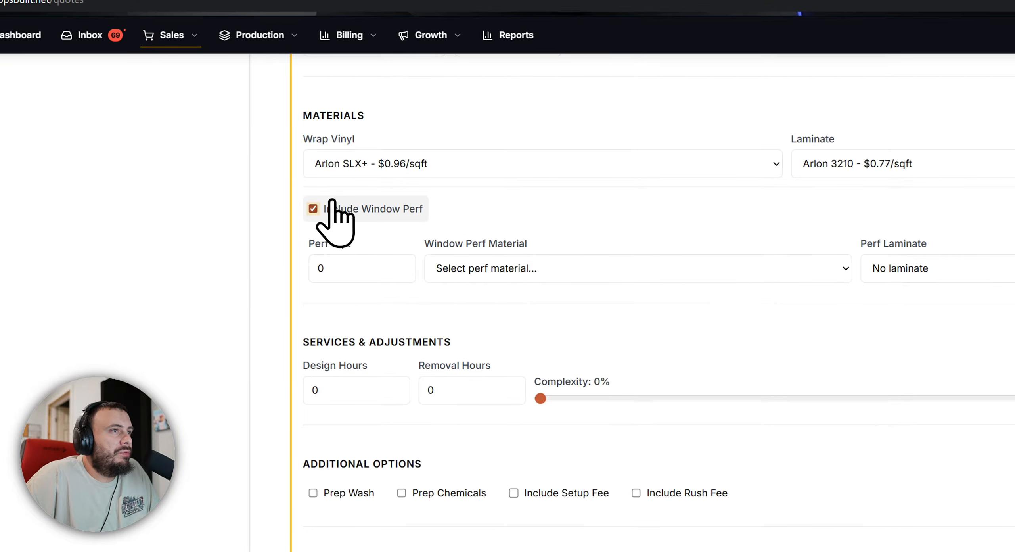
{"action": "left_click", "coordinate": [331, 203]}
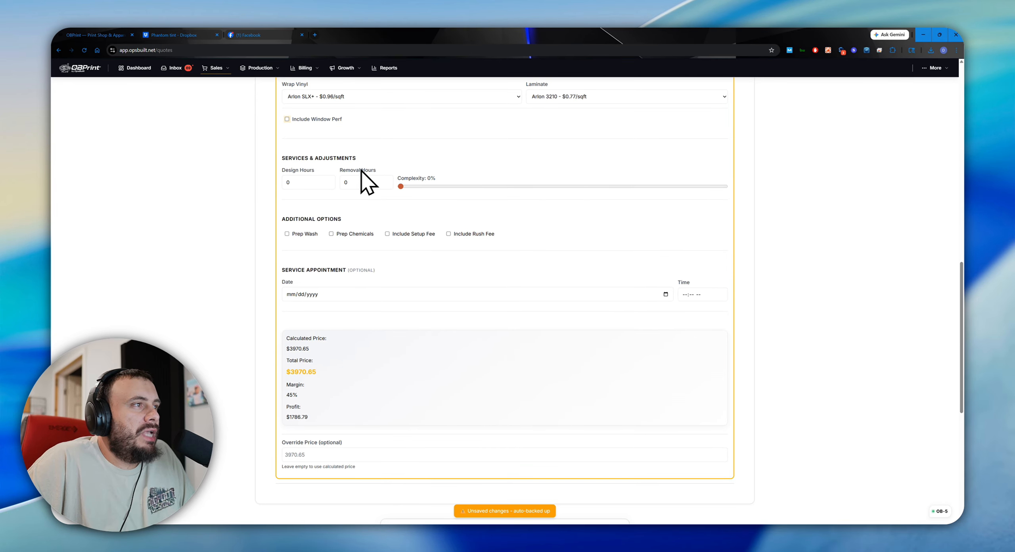
{"action": "left_click_drag", "start_coordinate": [400, 185], "coordinate": [770, 183]}
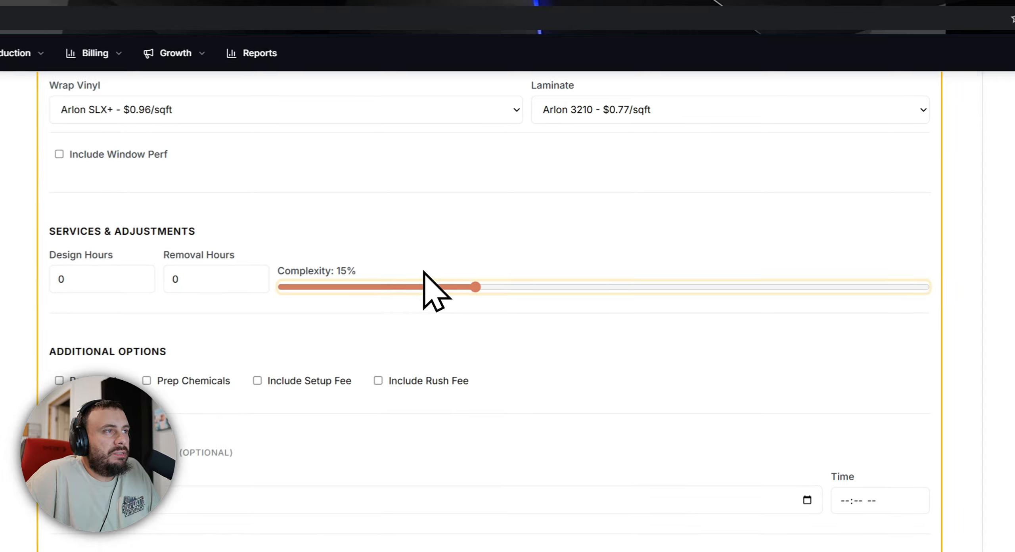
{"action": "left_click_drag", "start_coordinate": [765, 282], "coordinate": [0, 292]}
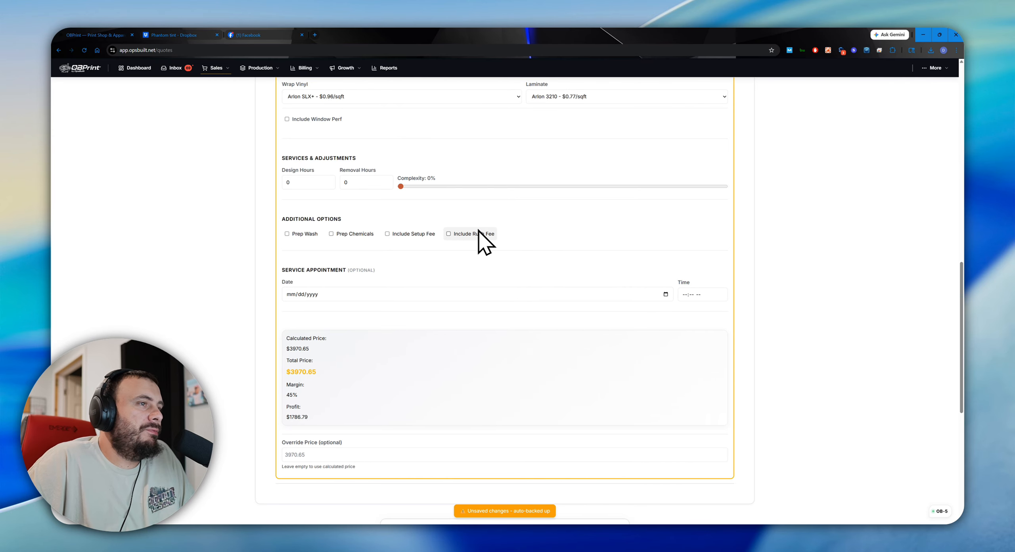
Open the service appointment's date calendar and dismiss it without choosing a date.
{"action": "scroll", "coordinate": [422, 270], "scroll_direction": "down", "scroll_amount": 3}
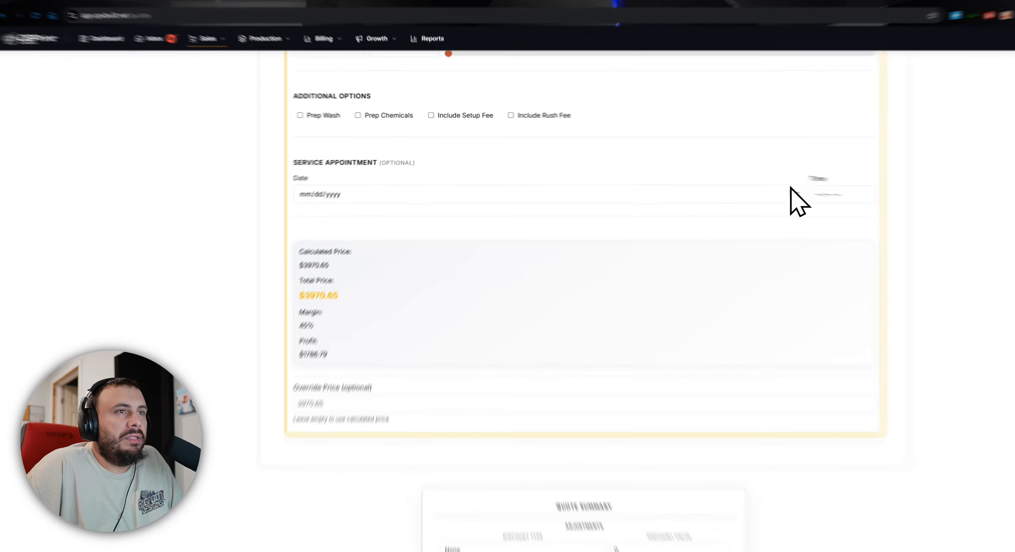
{"action": "left_click", "coordinate": [665, 186]}
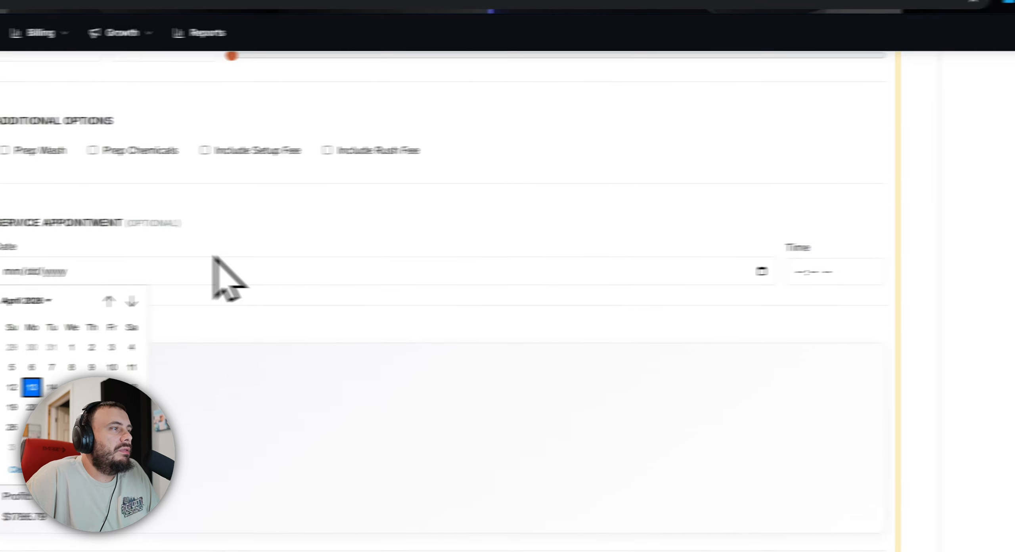
{"action": "left_click", "coordinate": [286, 232]}
Save the configured 2024 Ford F-350 wrap as a line item on the quote.
{"action": "scroll", "coordinate": [471, 333], "scroll_direction": "down", "scroll_amount": 5}
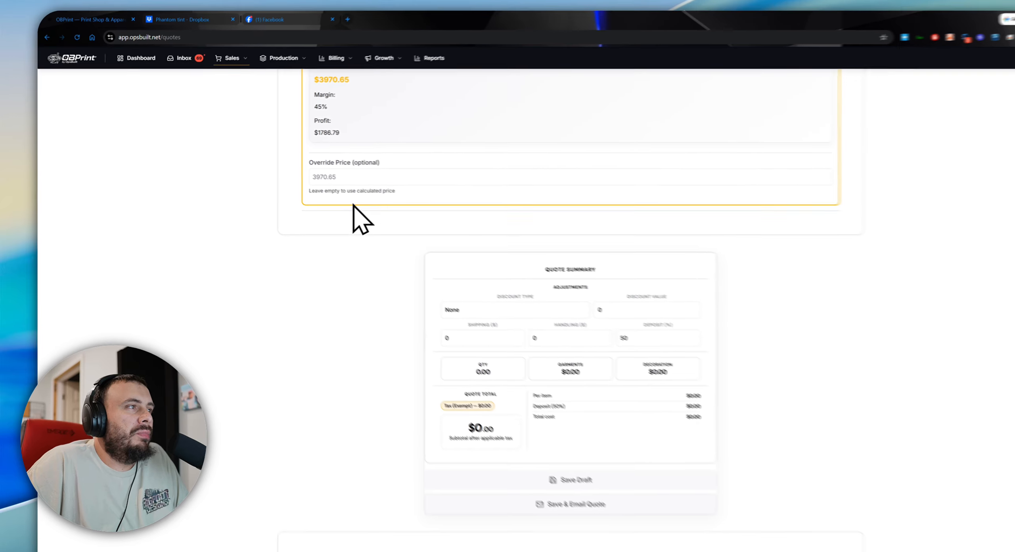
{"action": "scroll", "coordinate": [475, 270], "scroll_direction": "up", "scroll_amount": 10}
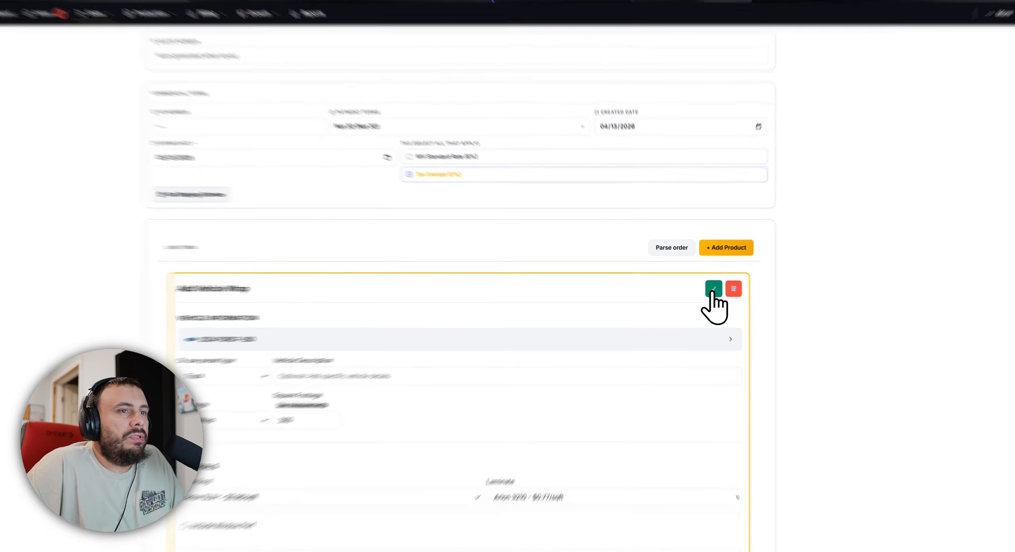
{"action": "left_click", "coordinate": [705, 286]}
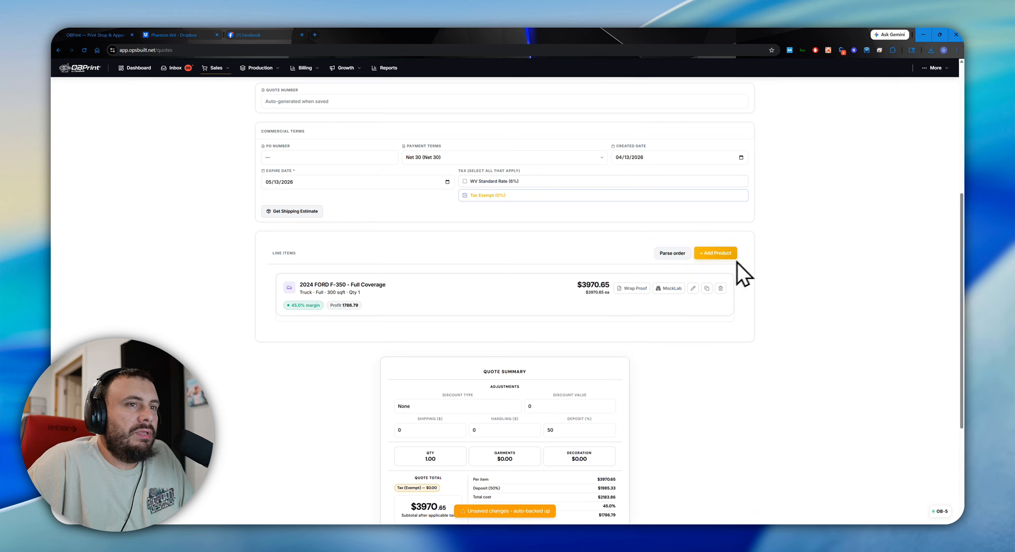
Try pricing a misc item with a $30 cost and a 200% mark-up, and discard it.
{"action": "left_click", "coordinate": [716, 254]}
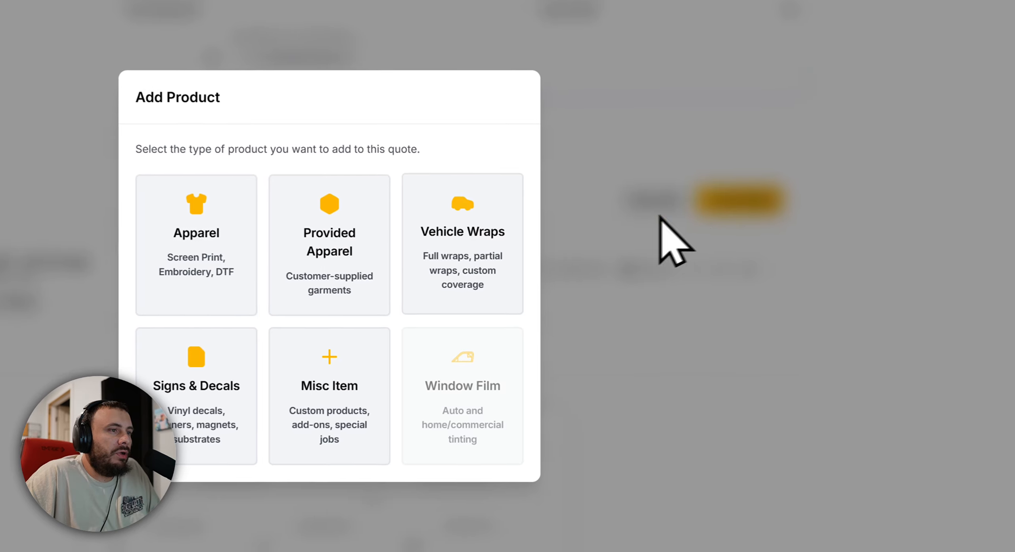
{"action": "left_click", "coordinate": [319, 355]}
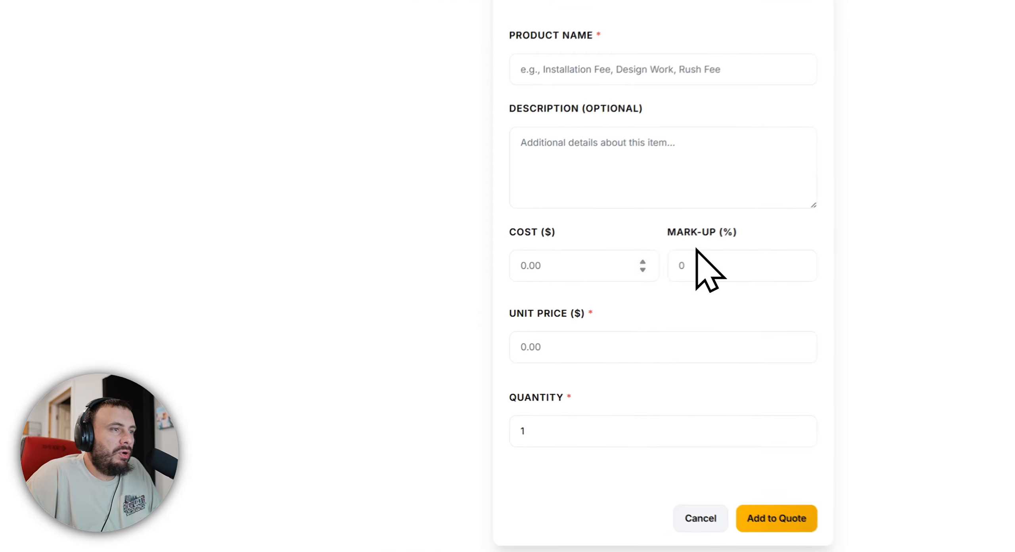
{"action": "left_click", "coordinate": [464, 297]}
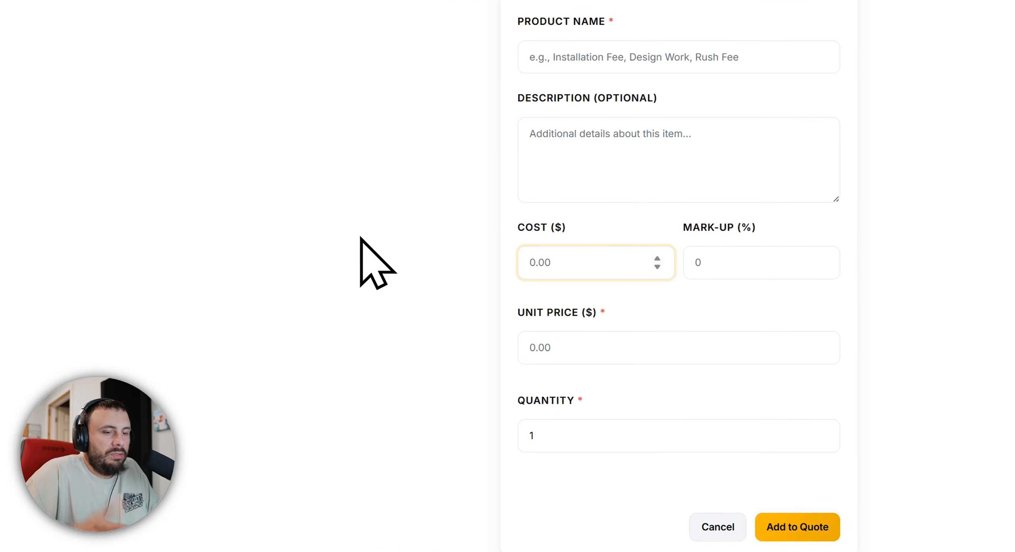
{"action": "type", "text": "30"}
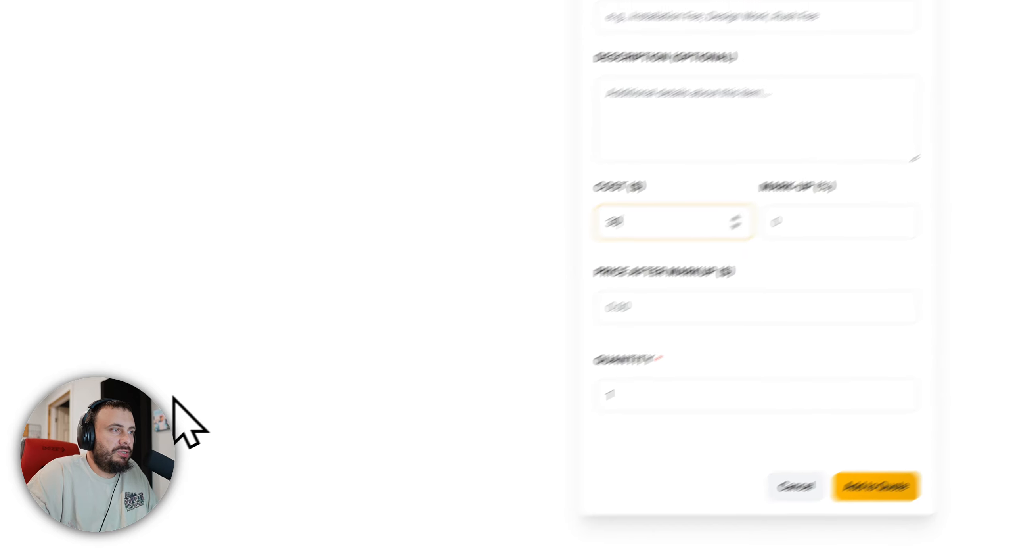
{"action": "left_click", "coordinate": [685, 262]}
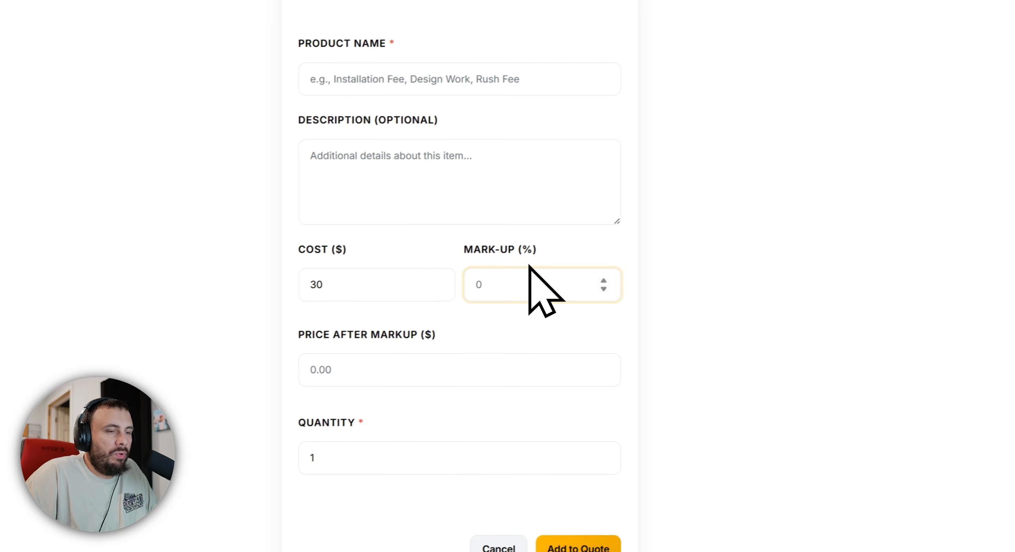
{"action": "type", "text": "200"}
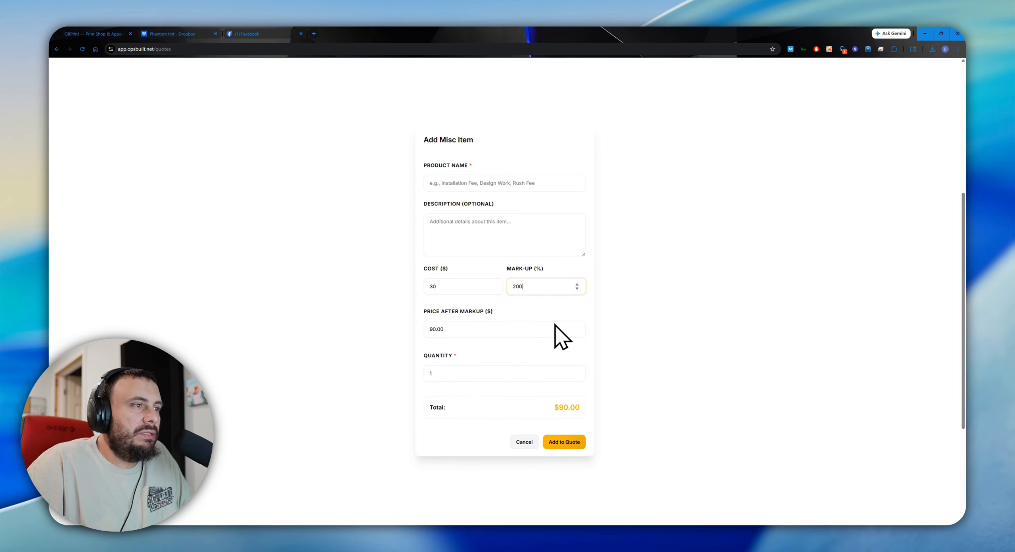
{"action": "left_click", "coordinate": [547, 436]}
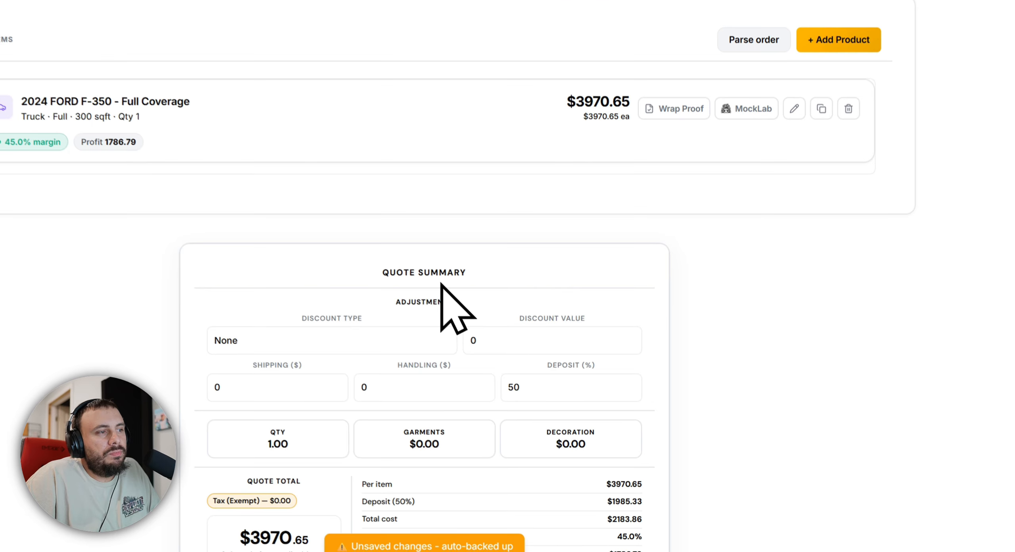
Save the quote with the F-350 wrap as a draft.
{"action": "scroll", "coordinate": [701, 281], "scroll_direction": "down", "scroll_amount": 4}
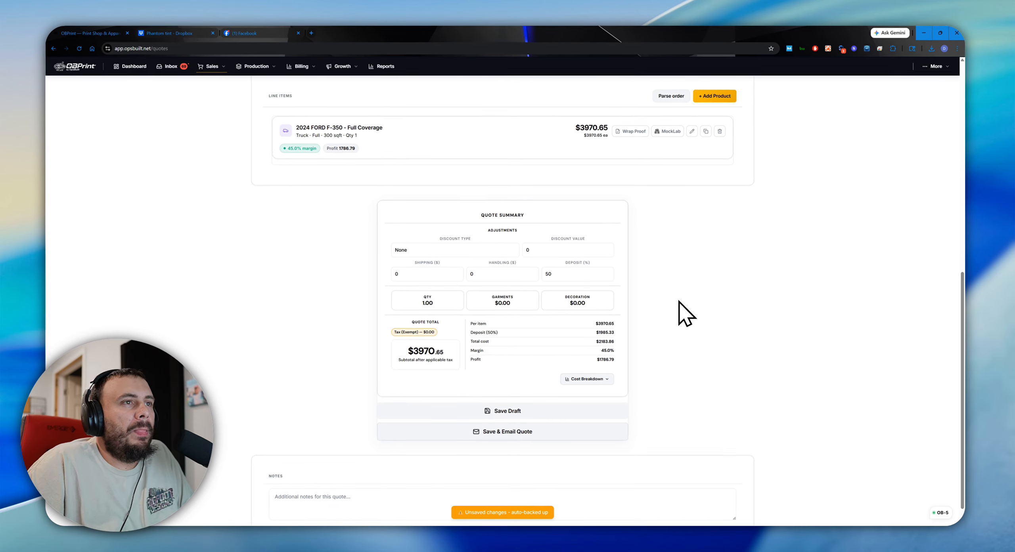
{"action": "scroll", "coordinate": [531, 246], "scroll_direction": "up", "scroll_amount": 5}
{"action": "scroll", "coordinate": [500, 302], "scroll_direction": "down", "scroll_amount": 3}
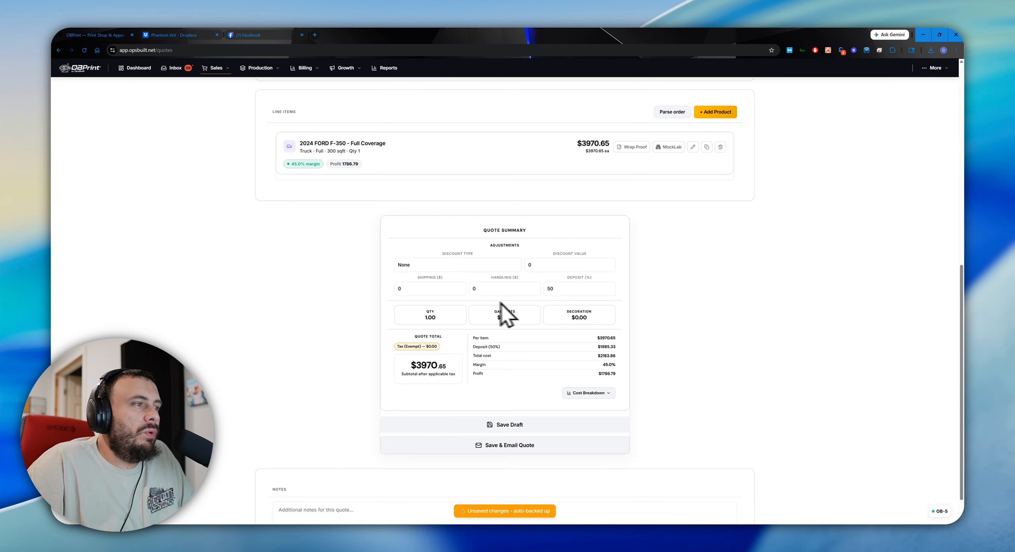
{"action": "left_click", "coordinate": [497, 424]}
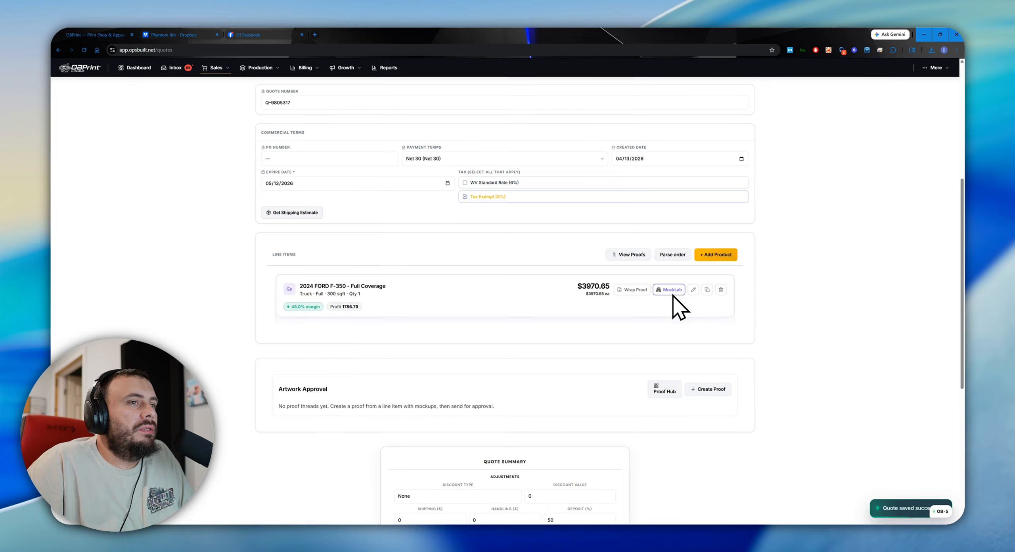
Open the wrap proof of the F-350 line item and look through its front, left, right and rear sides.
{"action": "left_click", "coordinate": [638, 290]}
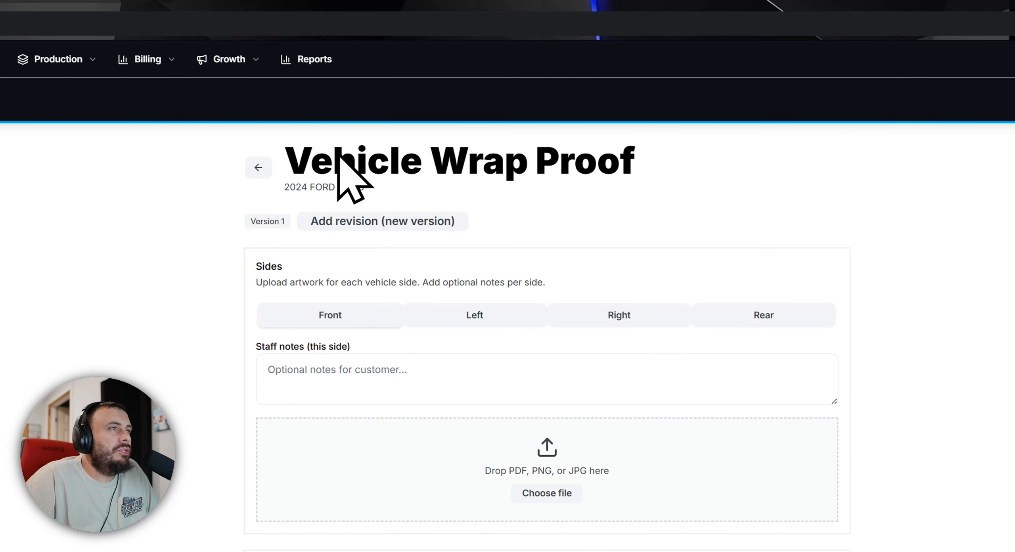
{"action": "left_click", "coordinate": [317, 313]}
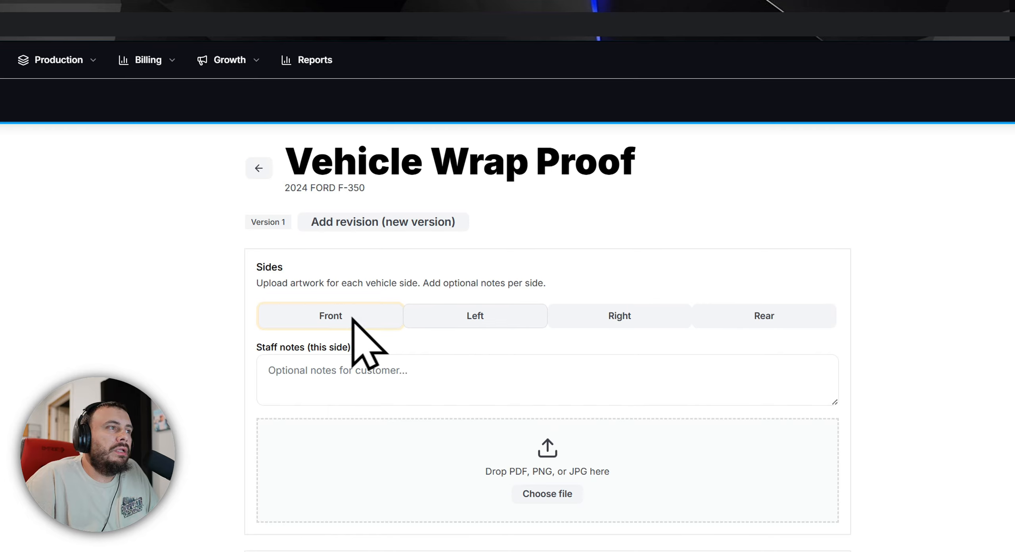
{"action": "left_click", "coordinate": [471, 322]}
{"action": "left_click", "coordinate": [602, 328]}
{"action": "left_click", "coordinate": [723, 319]}
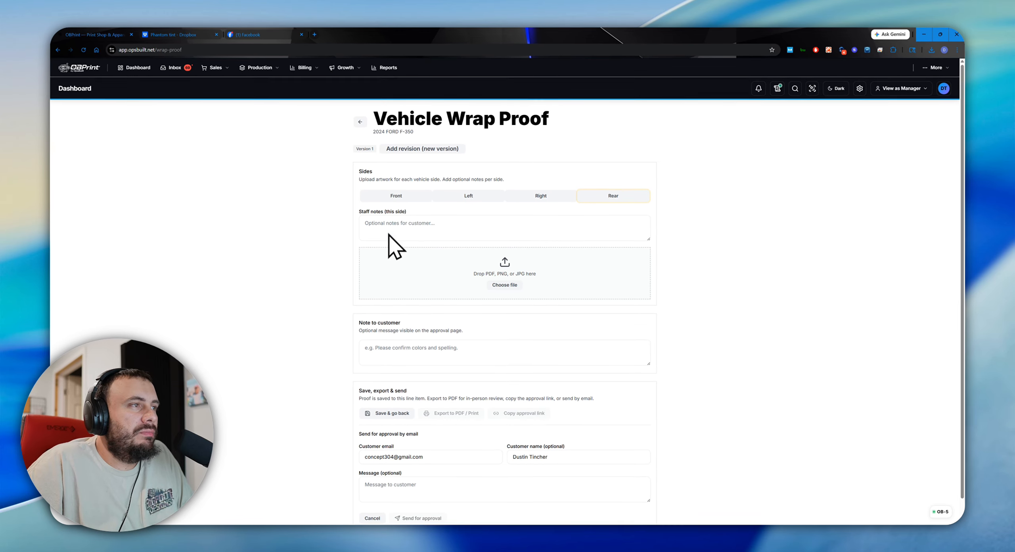
{"action": "scroll", "coordinate": [402, 293], "scroll_direction": "down", "scroll_amount": 1}
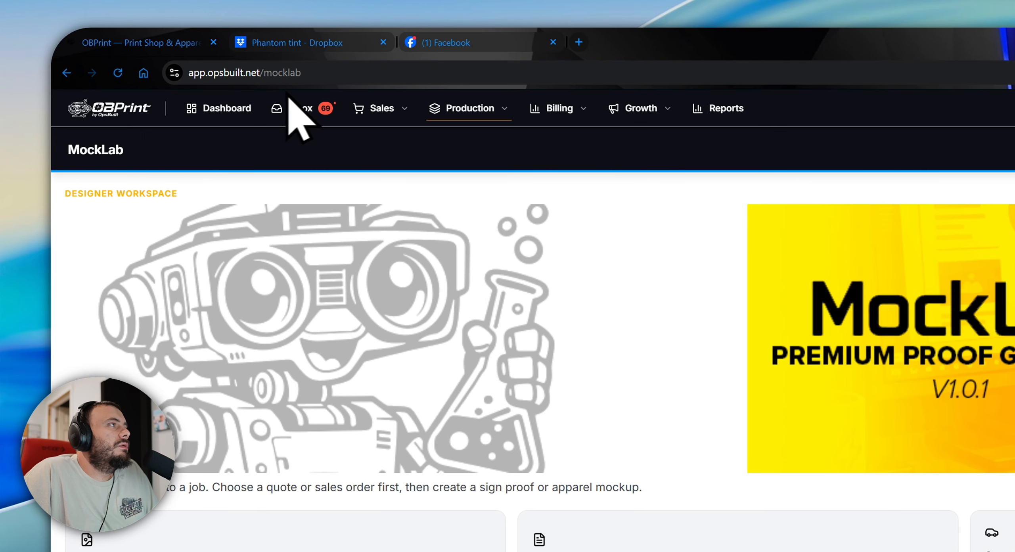
Return to the quotes list and reopen the saved F-350 wrap quote at its line items.
{"action": "mouse_move", "coordinate": [373, 110]}
{"action": "left_click", "coordinate": [401, 170]}
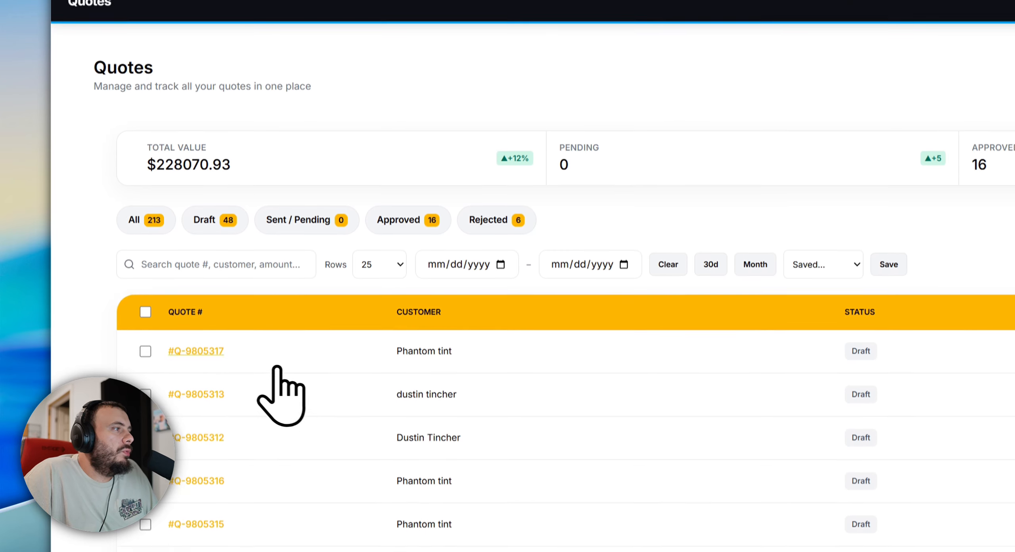
{"action": "left_click", "coordinate": [215, 344]}
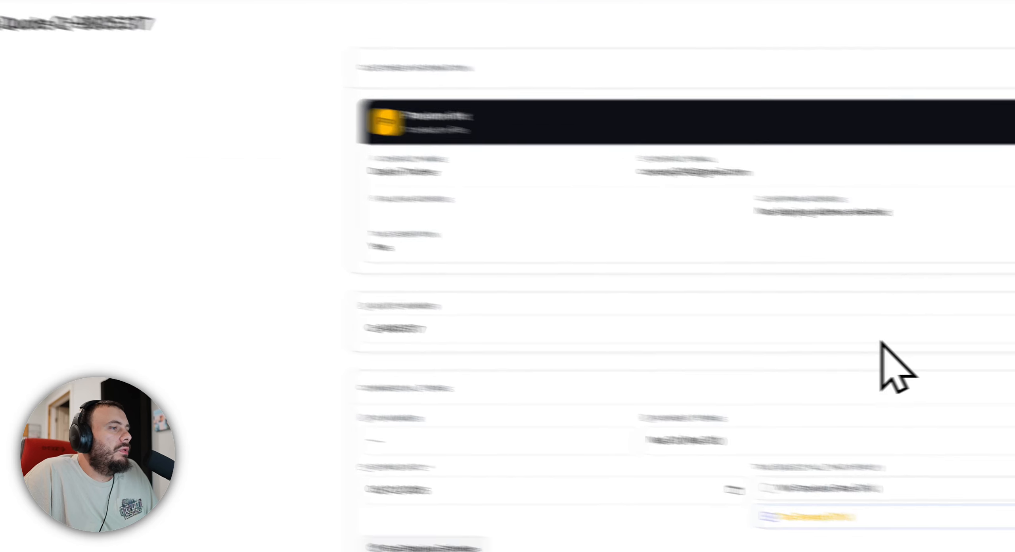
{"action": "scroll", "coordinate": [955, 361], "scroll_direction": "down", "scroll_amount": 6}
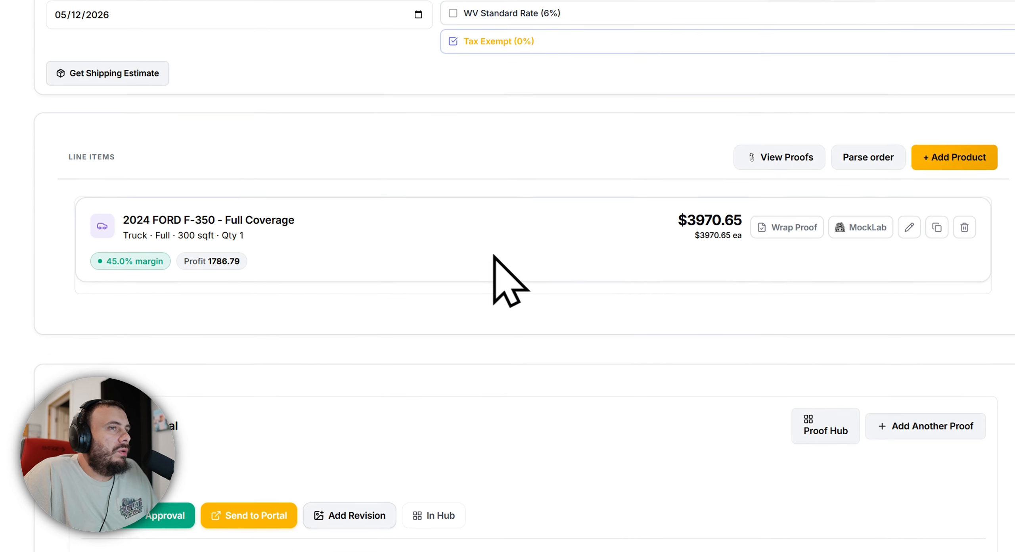
Start a new Signs & Decals product in the quote's line items.
{"action": "left_click", "coordinate": [741, 186]}
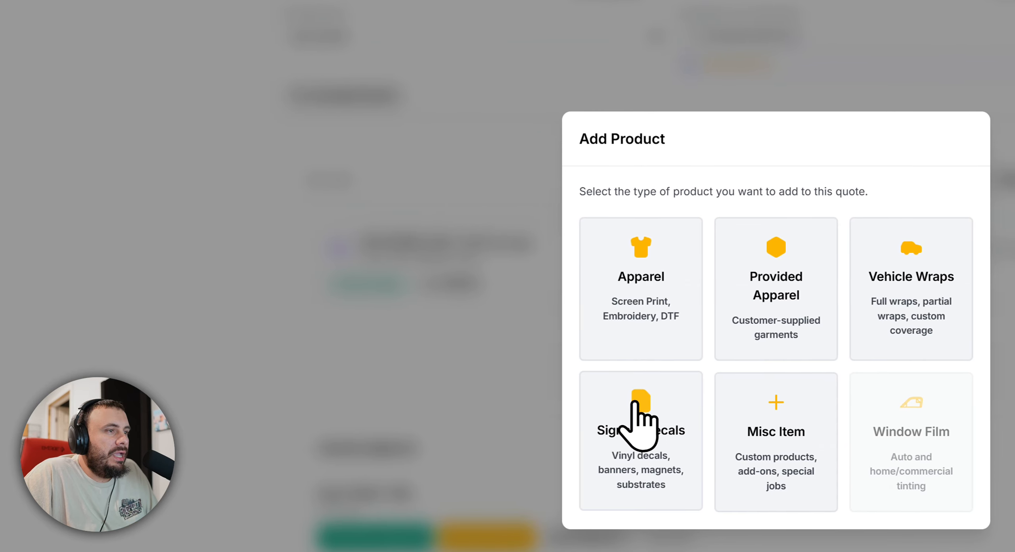
{"action": "left_click", "coordinate": [634, 402]}
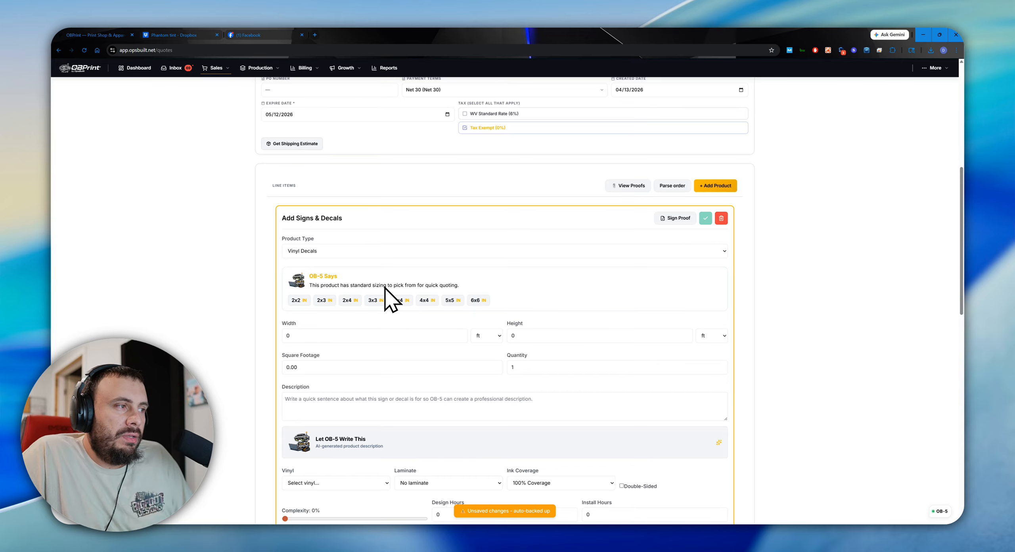
{"action": "scroll", "coordinate": [391, 283], "scroll_direction": "down", "scroll_amount": 3}
{"action": "scroll", "coordinate": [436, 274], "scroll_direction": "up", "scroll_amount": 4}
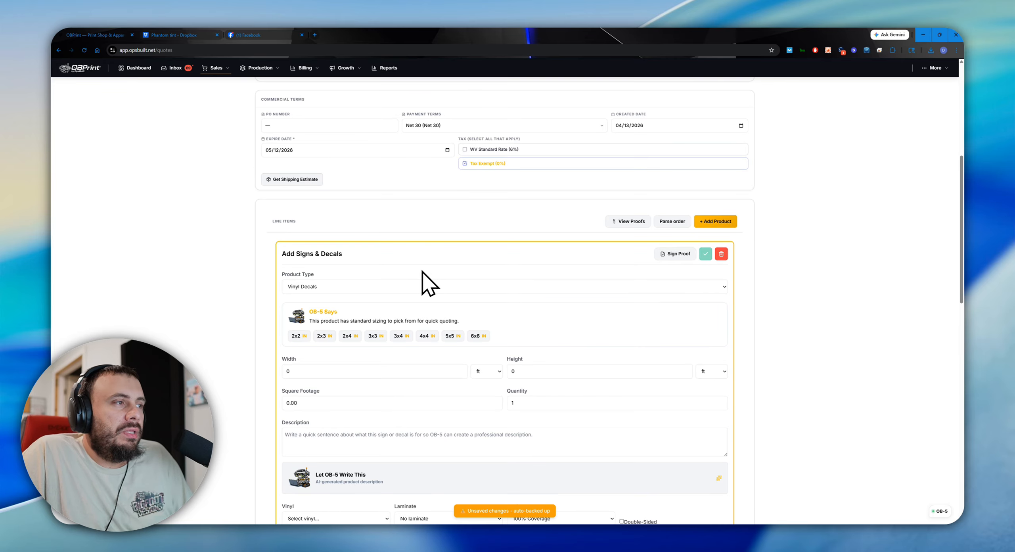
{"action": "scroll", "coordinate": [313, 339], "scroll_direction": "down", "scroll_amount": 3}
Review the available product types, keep Vinyl Decals, and choose the standard 3x3 in size.
{"action": "left_click", "coordinate": [331, 179]}
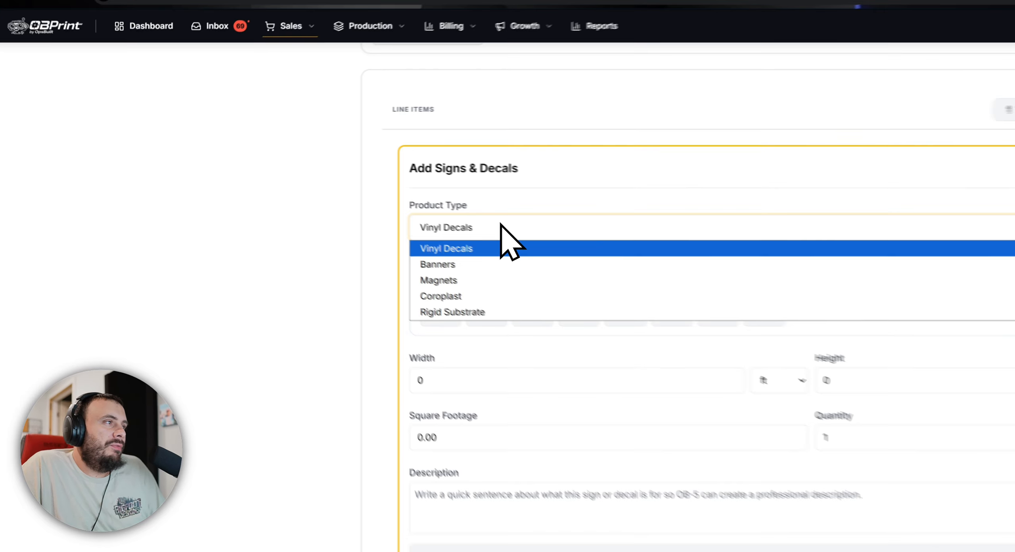
{"action": "left_click", "coordinate": [327, 177]}
{"action": "left_click", "coordinate": [477, 234]}
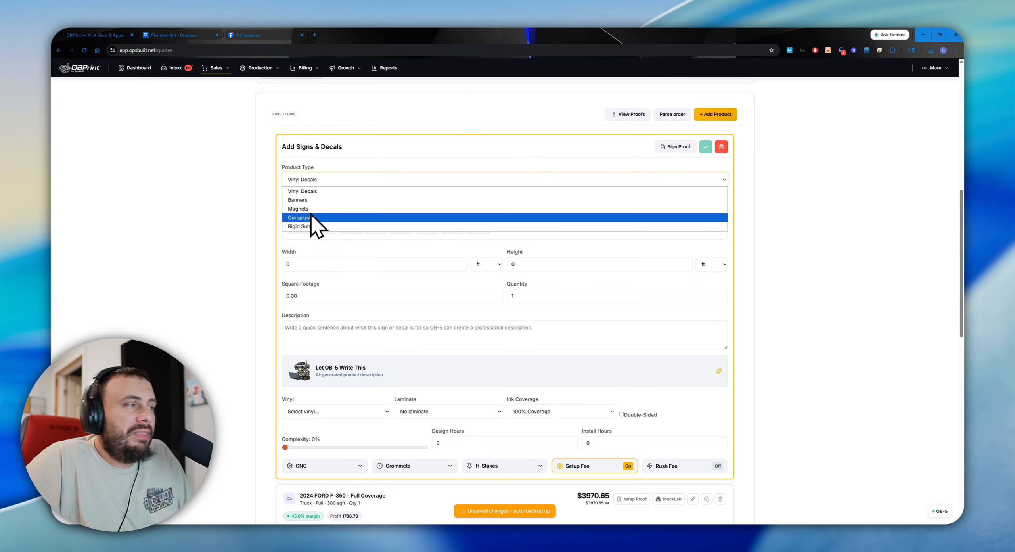
{"action": "left_click", "coordinate": [262, 205]}
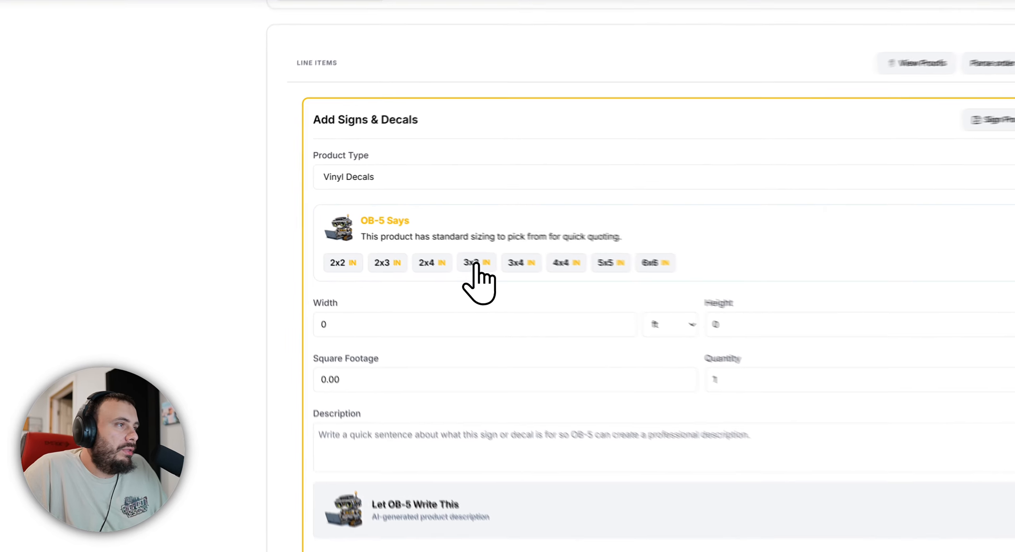
{"action": "left_click", "coordinate": [372, 229]}
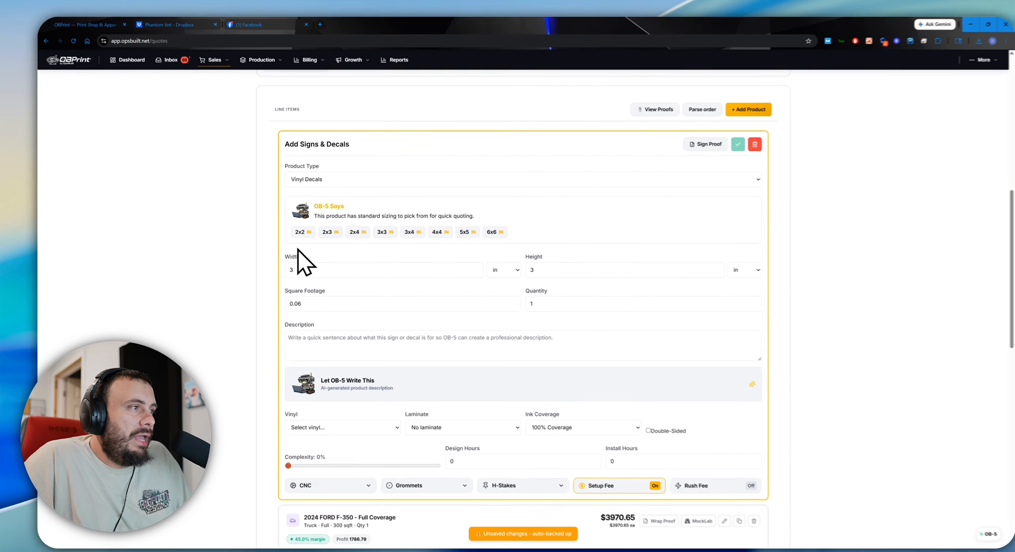
Set the decal's vinyl to Arlon 4500 GLX and its laminate to Arlon 3420.
{"action": "scroll", "coordinate": [451, 362], "scroll_direction": "down", "scroll_amount": 3}
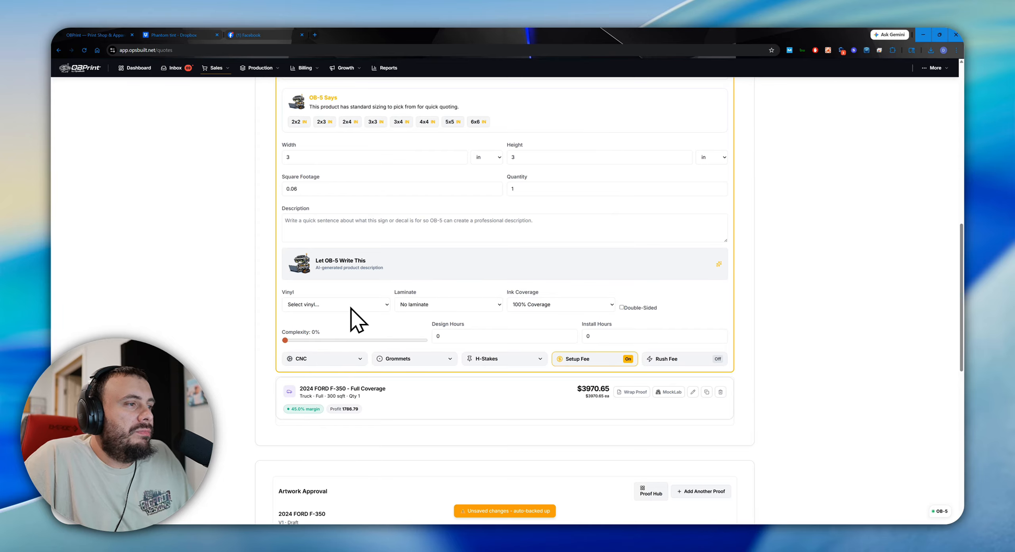
{"action": "left_click", "coordinate": [335, 305]}
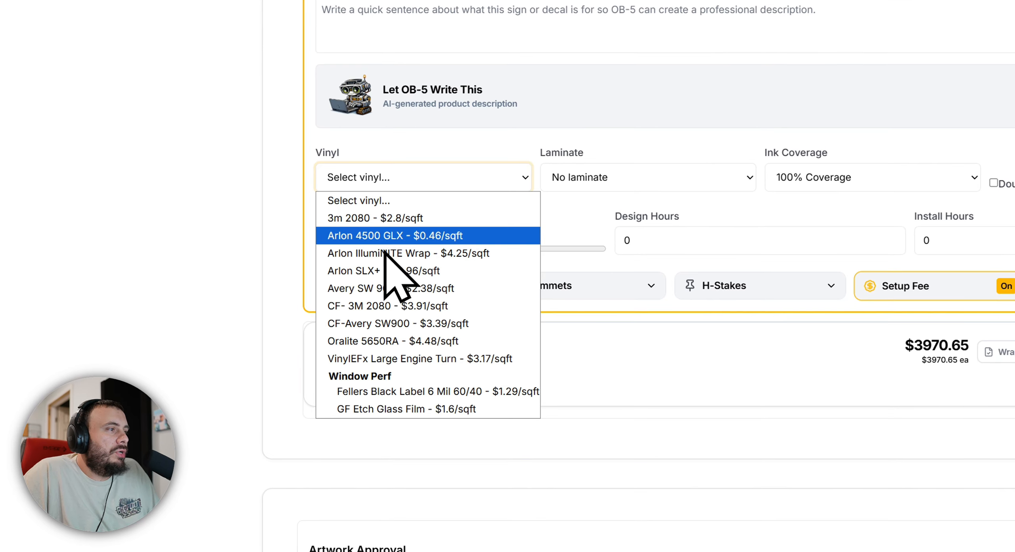
{"action": "left_click", "coordinate": [394, 239]}
{"action": "left_click", "coordinate": [590, 314]}
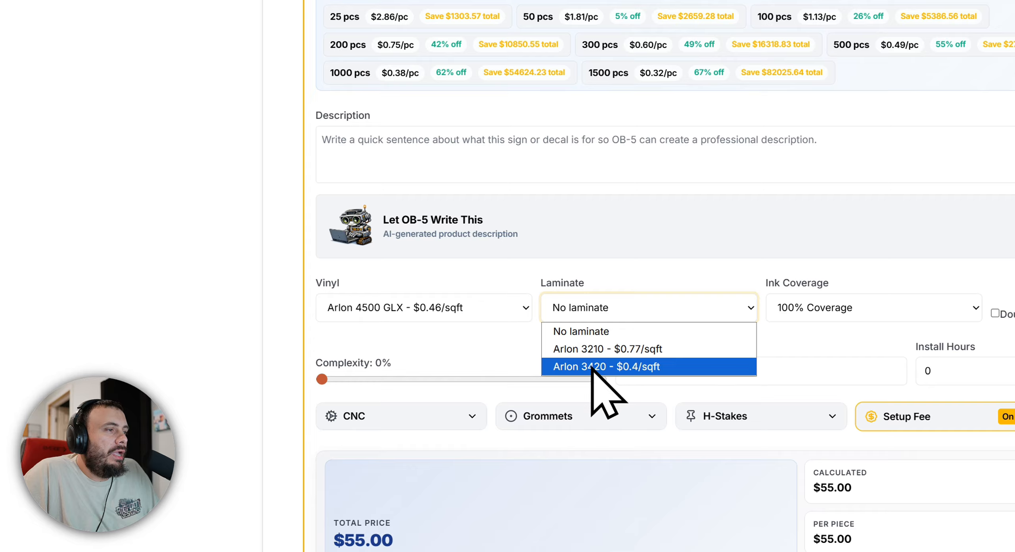
{"action": "left_click", "coordinate": [596, 364]}
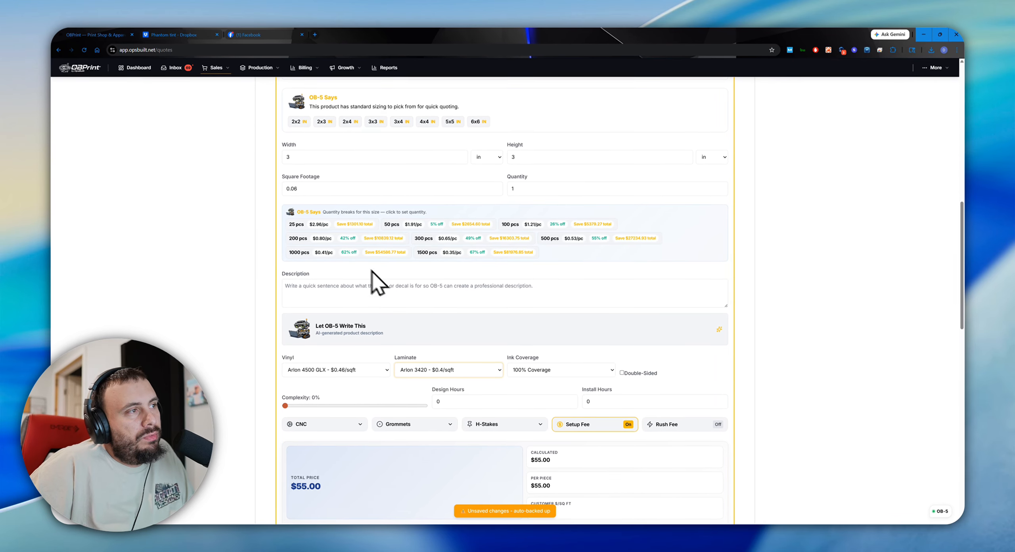
Review the quantity breaks for the 3x3 in decals and apply the 100-piece break.
{"action": "left_click_drag", "start_coordinate": [332, 212], "coordinate": [616, 227]}
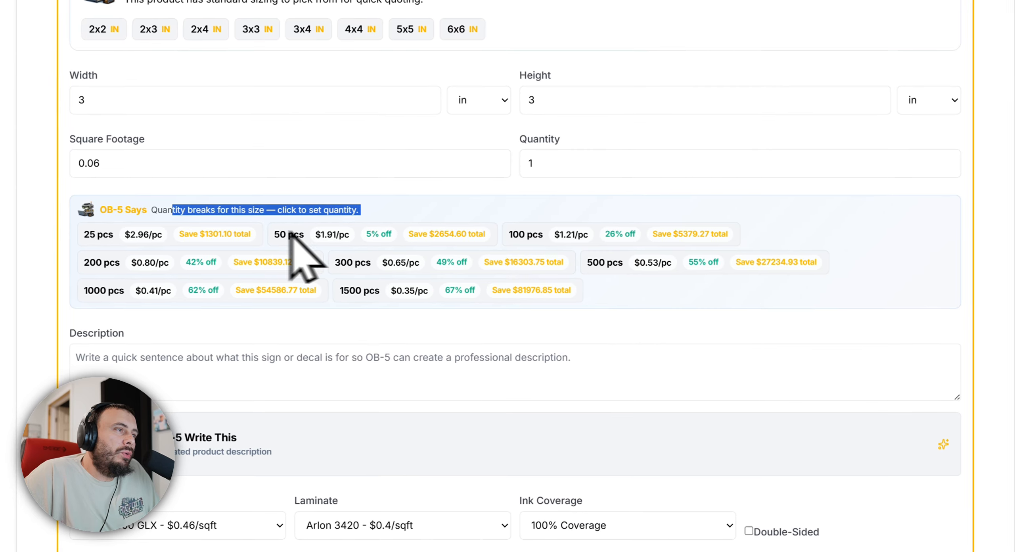
{"action": "left_click", "coordinate": [273, 263]}
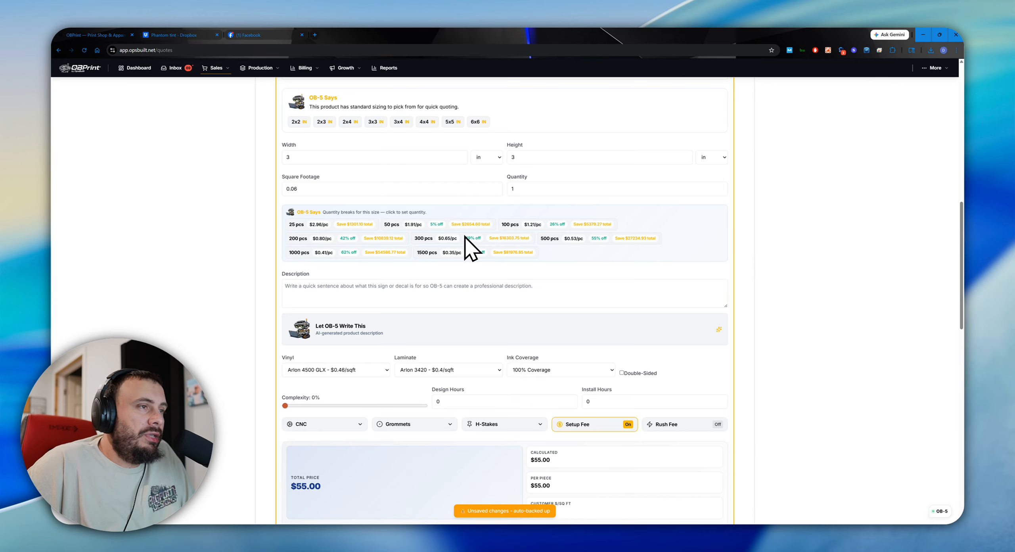
{"action": "scroll", "coordinate": [303, 273], "scroll_direction": "down", "scroll_amount": 2}
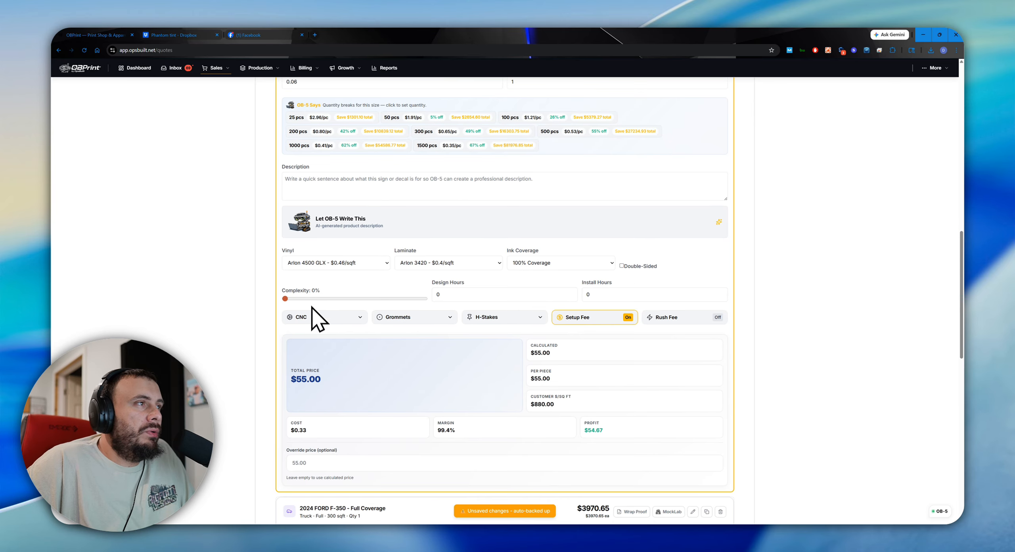
{"action": "scroll", "coordinate": [317, 319], "scroll_direction": "up", "scroll_amount": 3}
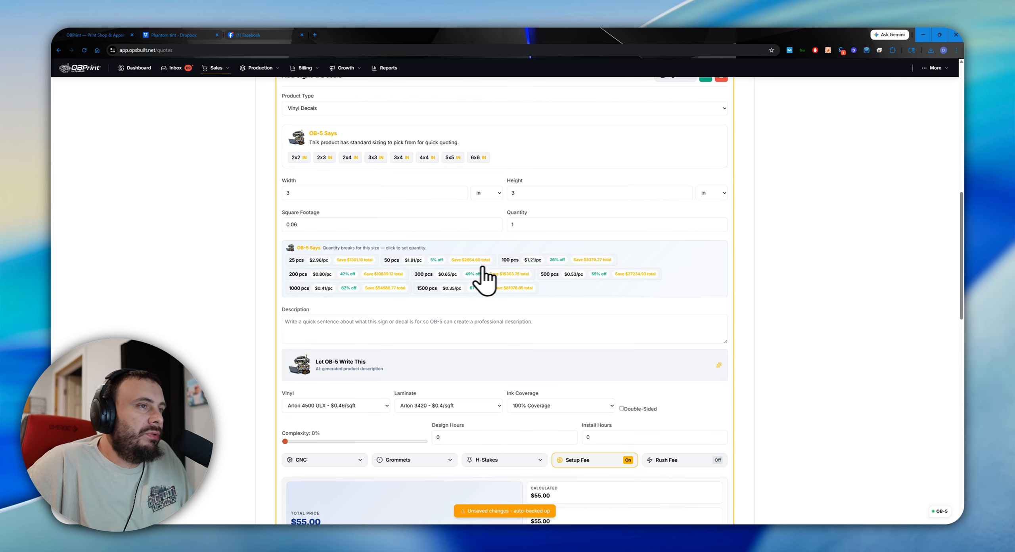
{"action": "left_click", "coordinate": [477, 265]}
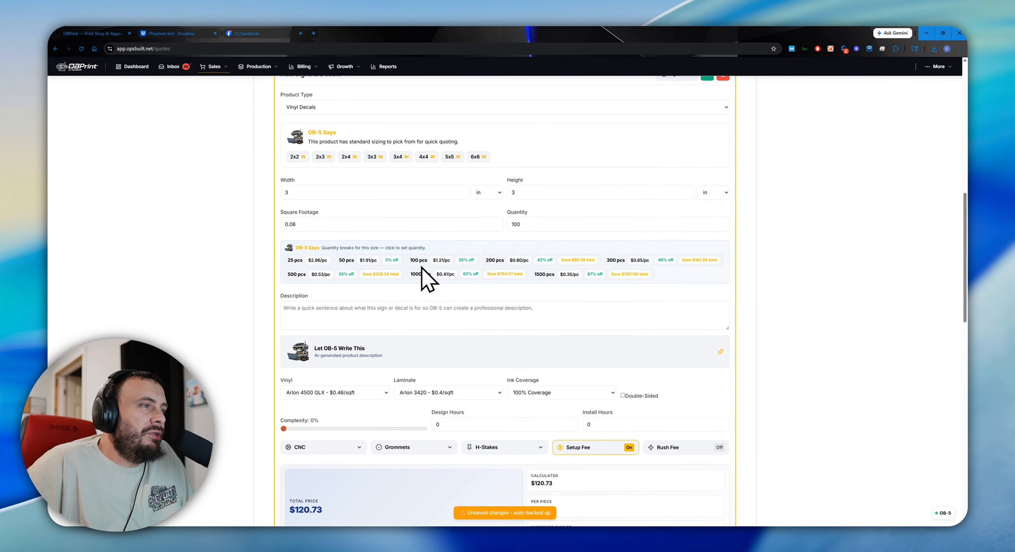
Change the product type of the new sign item to Banners.
{"action": "scroll", "coordinate": [456, 381], "scroll_direction": "up", "scroll_amount": 1}
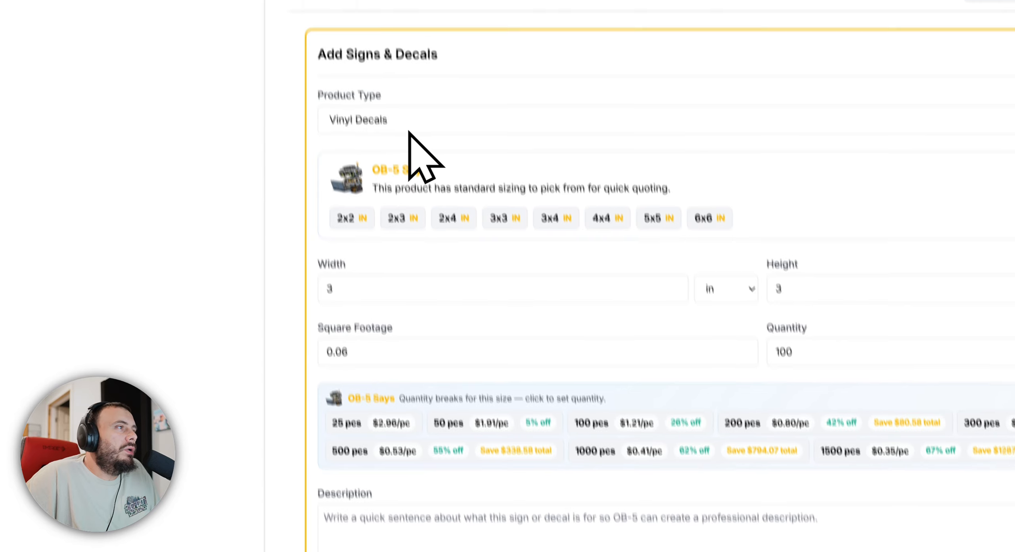
{"action": "left_click", "coordinate": [411, 123]}
{"action": "left_click", "coordinate": [400, 159]}
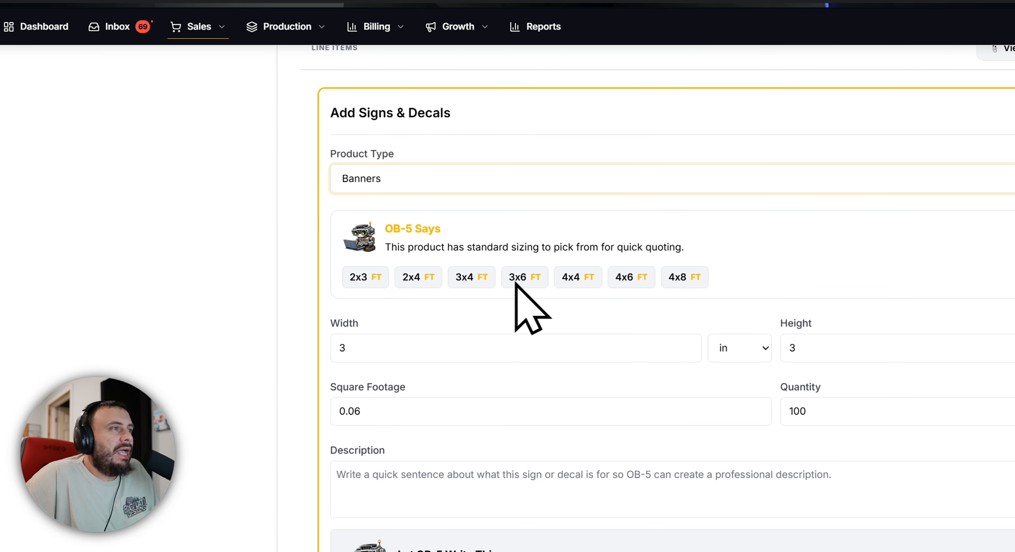
Try the 4x4 ft and 4x8 ft standard sizes for the banner.
{"action": "left_click", "coordinate": [573, 279]}
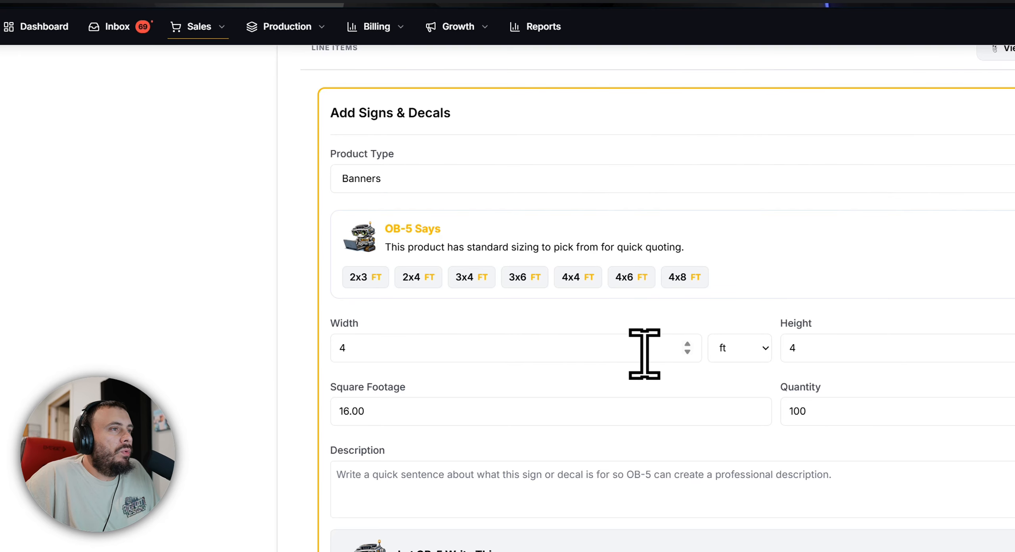
{"action": "left_click", "coordinate": [441, 353]}
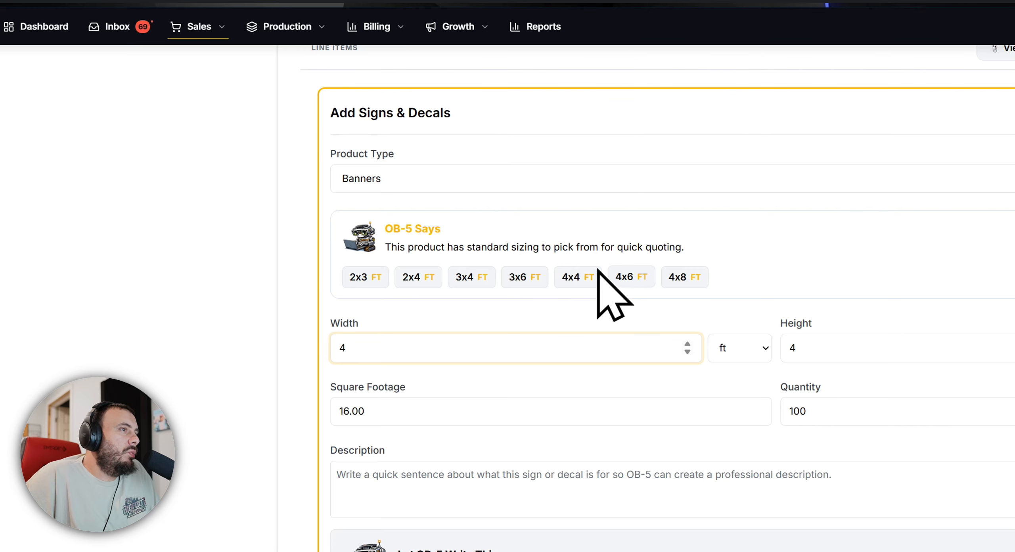
{"action": "left_click", "coordinate": [674, 277]}
Try the Magnets and Coroplast product types for the sign item to compare their standard sizes.
{"action": "left_click", "coordinate": [444, 182]}
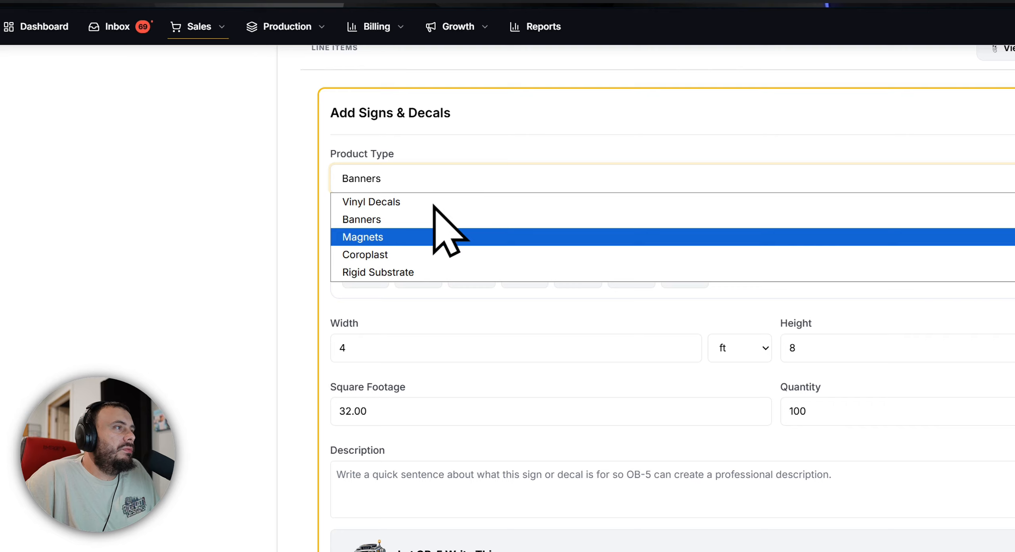
{"action": "left_click", "coordinate": [416, 237]}
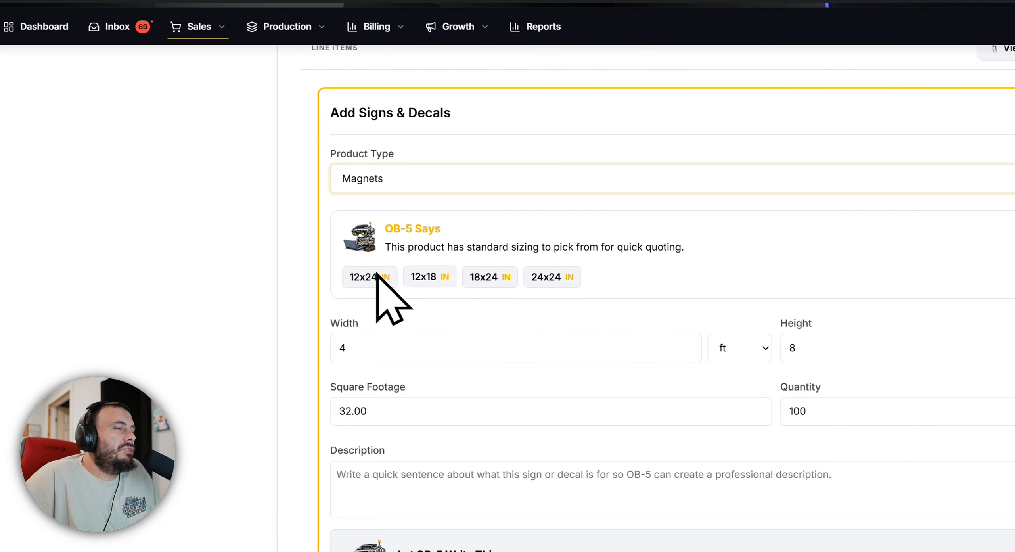
{"action": "left_click", "coordinate": [495, 186]}
{"action": "key", "text": "Down"}
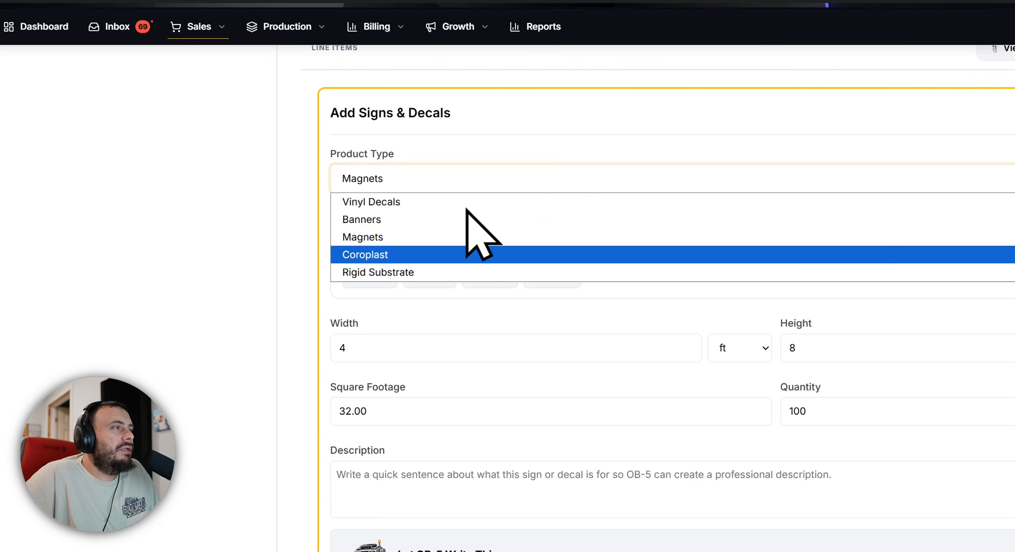
{"action": "key", "text": "Return"}
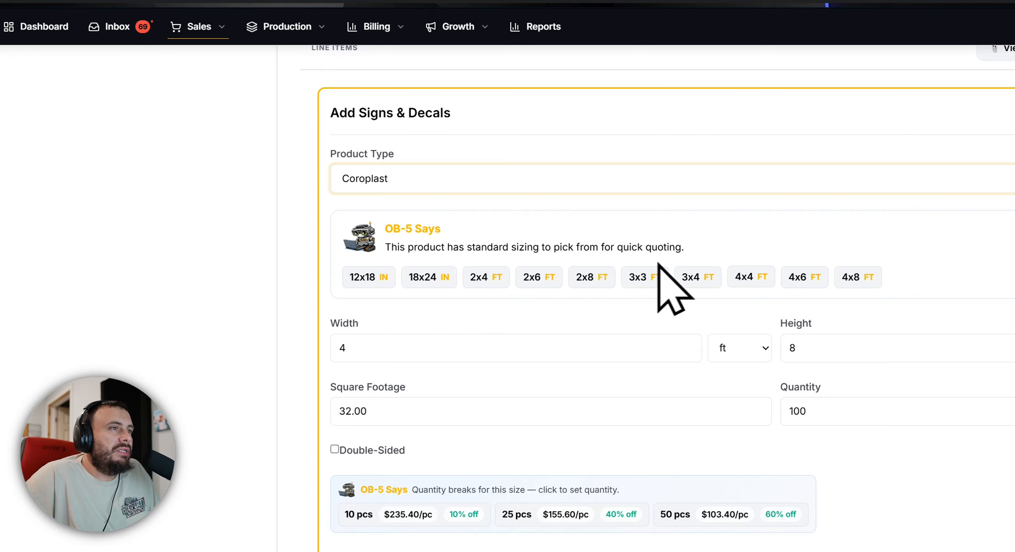
Set the sign item's product type to Rigid Substrate.
{"action": "left_click", "coordinate": [452, 186]}
{"action": "key", "text": "Down"}
{"action": "key", "text": "Return"}
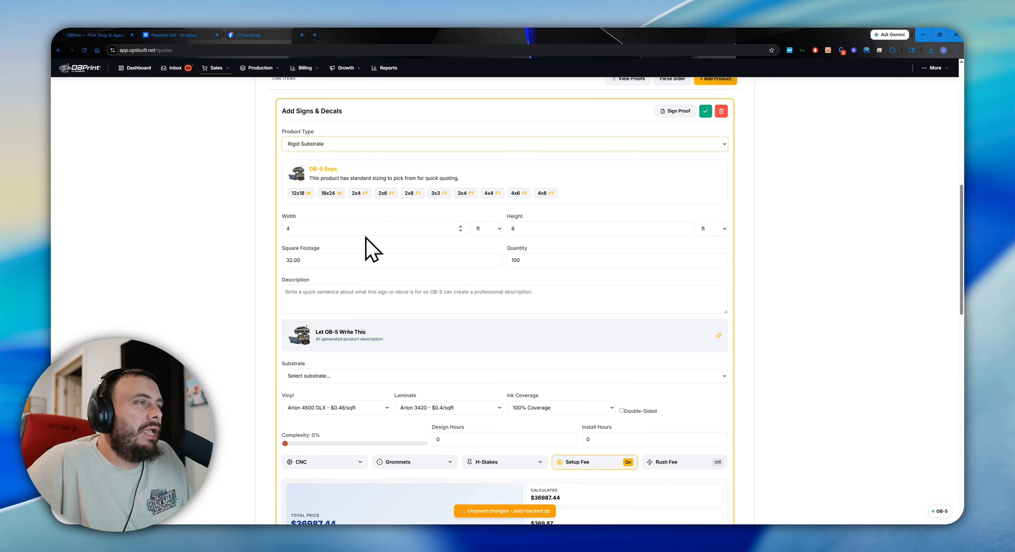
Look over the rigid substrate form and choose the standard 12x18 in size.
{"action": "scroll", "coordinate": [294, 241], "scroll_direction": "down", "scroll_amount": 3}
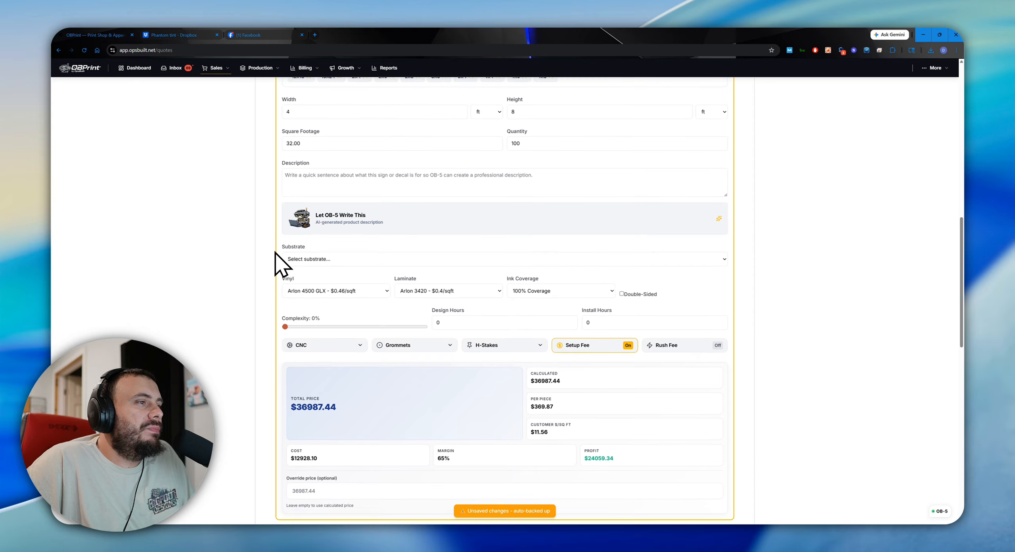
{"action": "scroll", "coordinate": [305, 244], "scroll_direction": "up", "scroll_amount": 7}
{"action": "scroll", "coordinate": [287, 199], "scroll_direction": "down", "scroll_amount": 2}
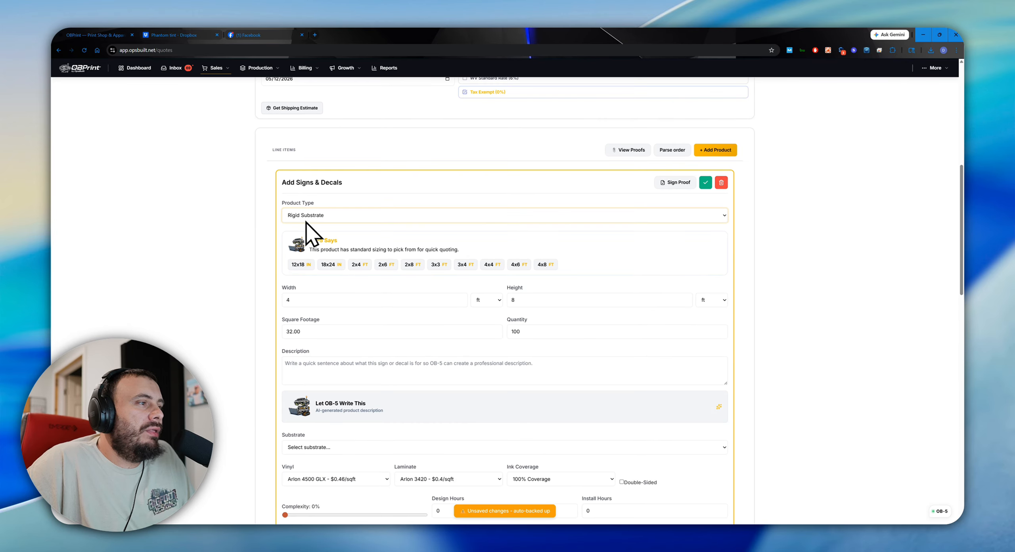
{"action": "scroll", "coordinate": [341, 211], "scroll_direction": "down", "scroll_amount": 1}
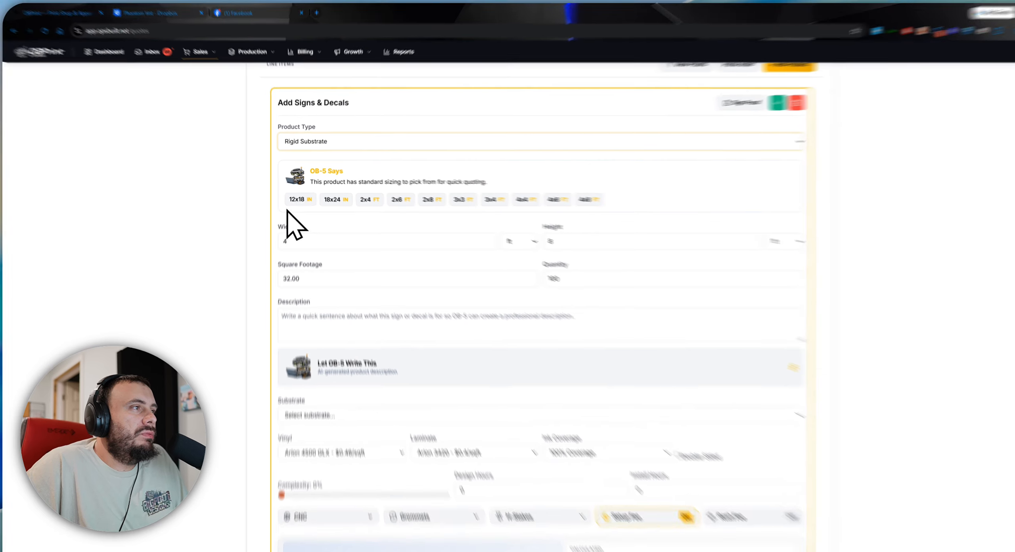
{"action": "left_click", "coordinate": [298, 217]}
{"action": "scroll", "coordinate": [444, 389], "scroll_direction": "down", "scroll_amount": 3}
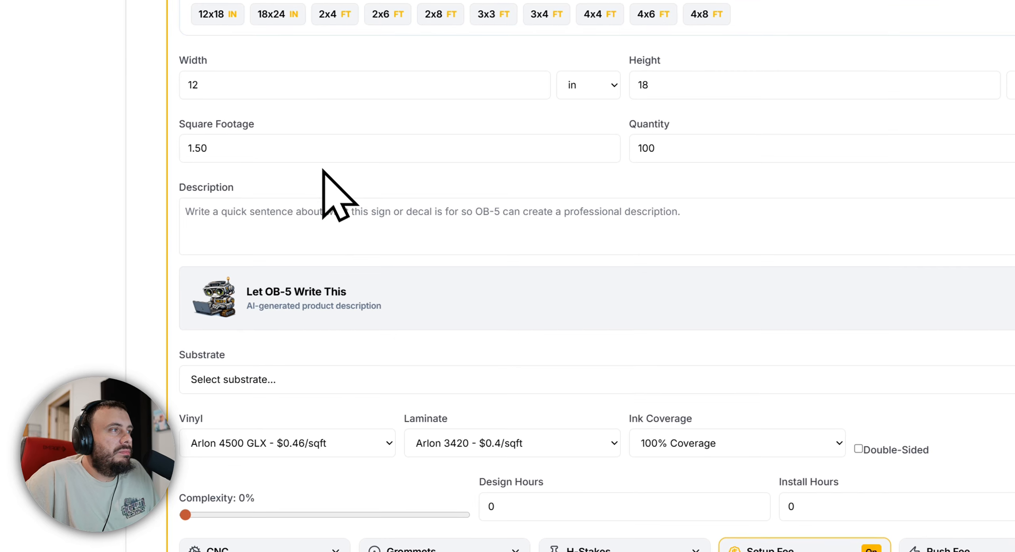
{"action": "scroll", "coordinate": [370, 278], "scroll_direction": "down", "scroll_amount": 2}
Set the sign's substrate to 6mm Max-Metal ACM.
{"action": "left_click", "coordinate": [472, 257]}
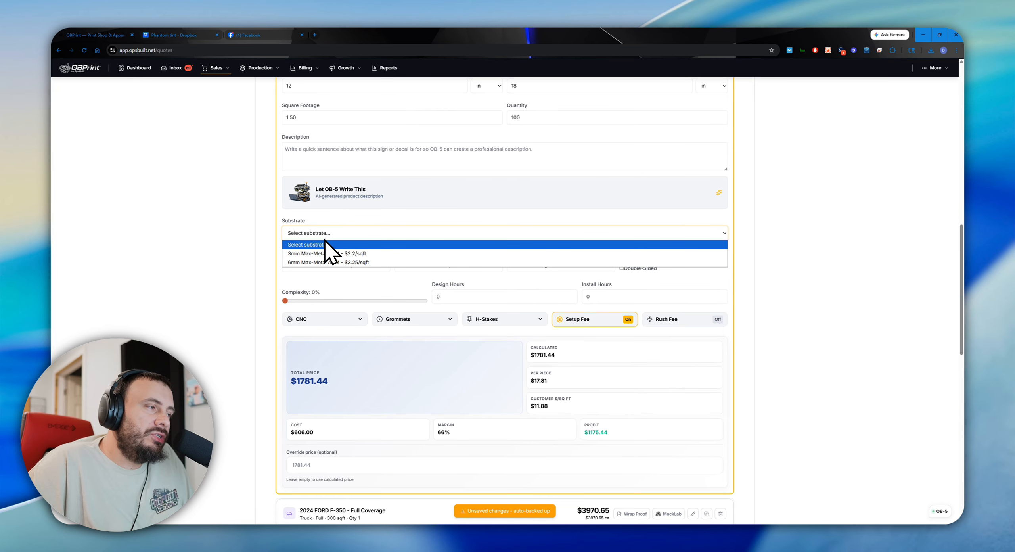
{"action": "left_click", "coordinate": [313, 262]}
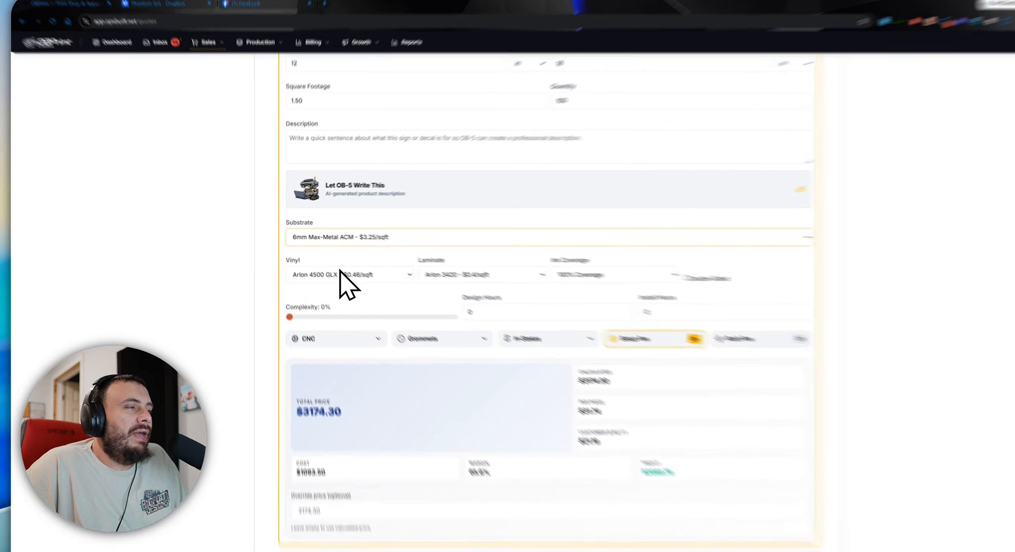
{"action": "left_click", "coordinate": [343, 274]}
{"action": "left_click", "coordinate": [459, 238]}
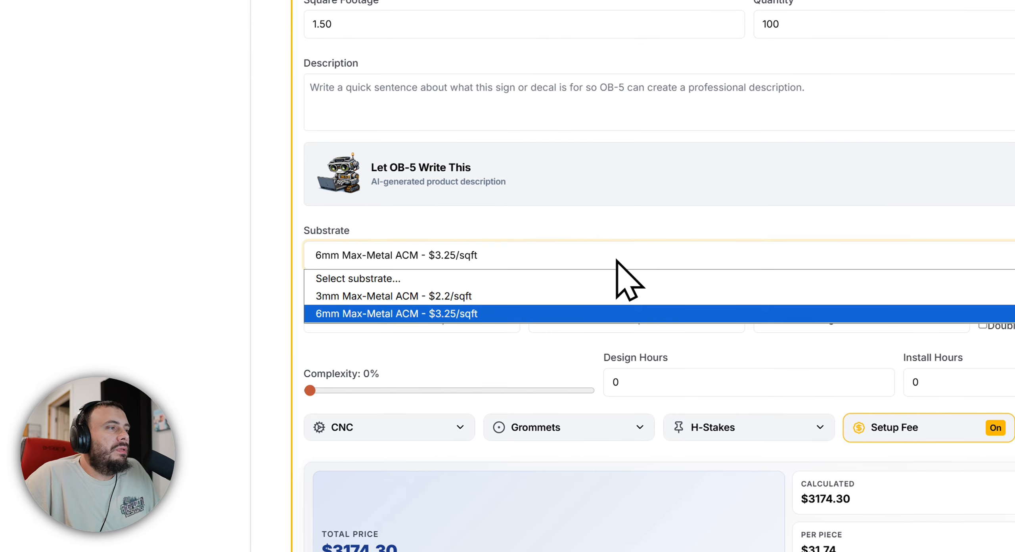
{"action": "left_click", "coordinate": [551, 252]}
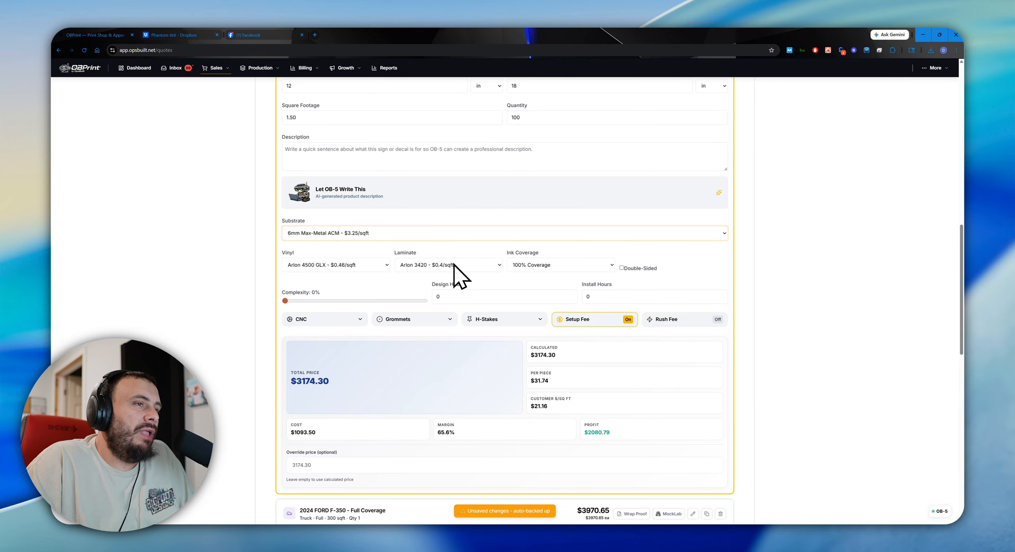
Review the ink coverage options for the rigid sign and keep 100% Coverage.
{"action": "left_click", "coordinate": [543, 265]}
{"action": "left_click", "coordinate": [556, 311]}
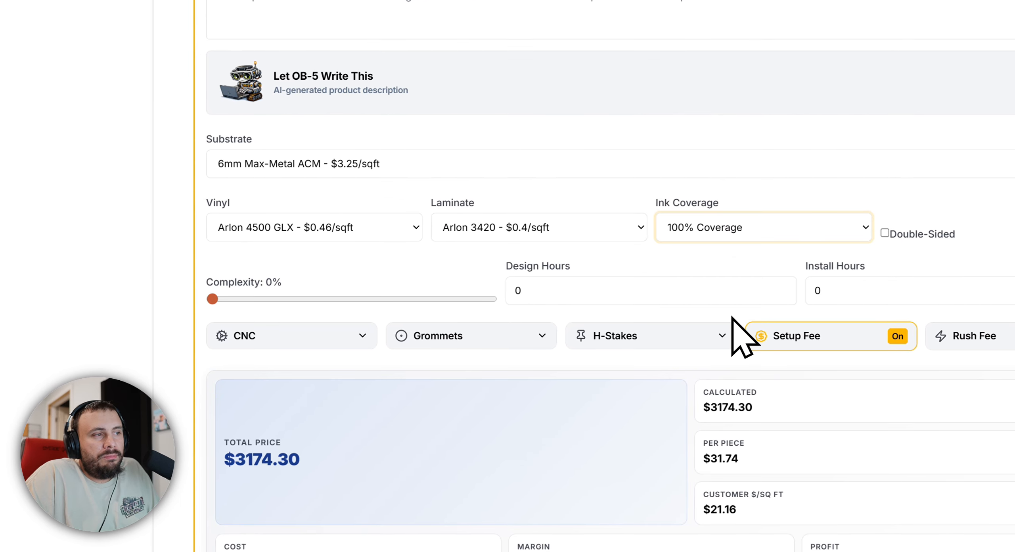
{"action": "left_click", "coordinate": [690, 235]}
{"action": "left_click", "coordinate": [719, 284]}
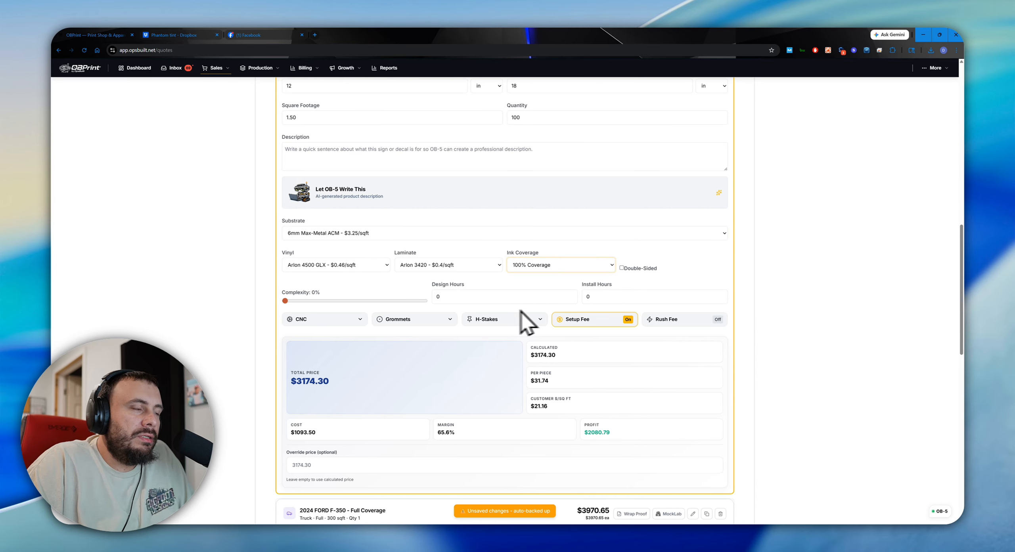
Try requiring CNC for the sign with 1 CNC hour, and remove the CNC requirement again.
{"action": "left_click", "coordinate": [319, 323]}
{"action": "left_click", "coordinate": [297, 330]}
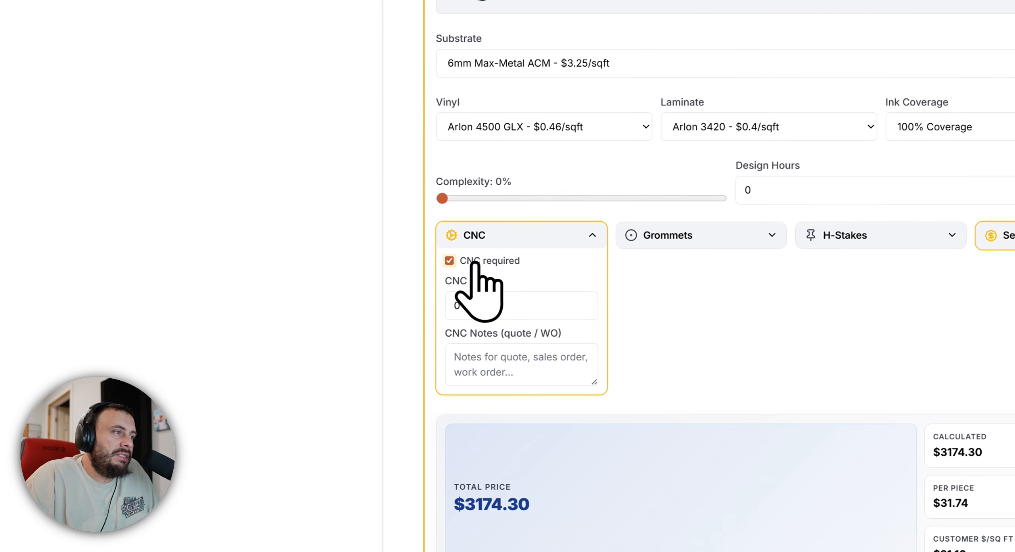
{"action": "left_click", "coordinate": [583, 302]}
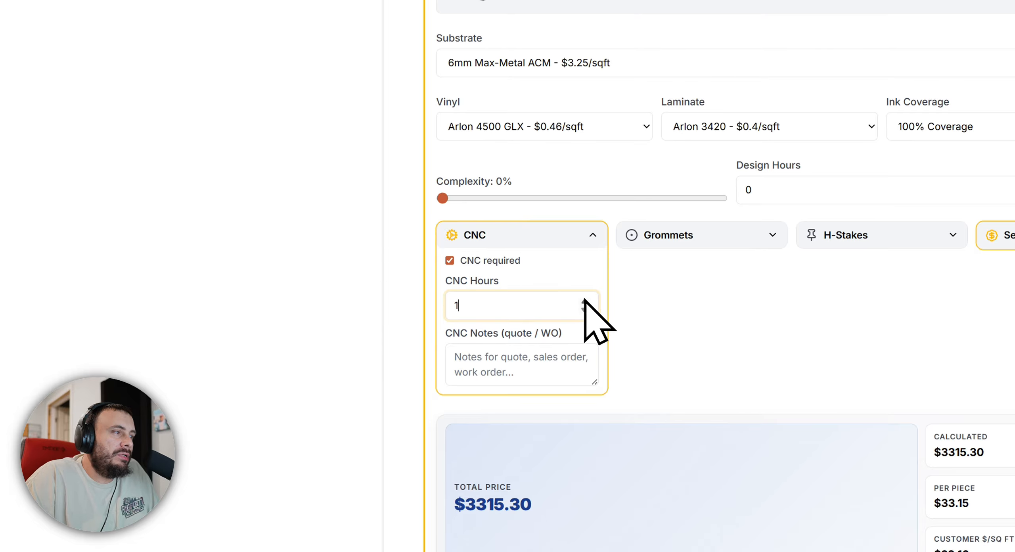
{"action": "left_click", "coordinate": [583, 310]}
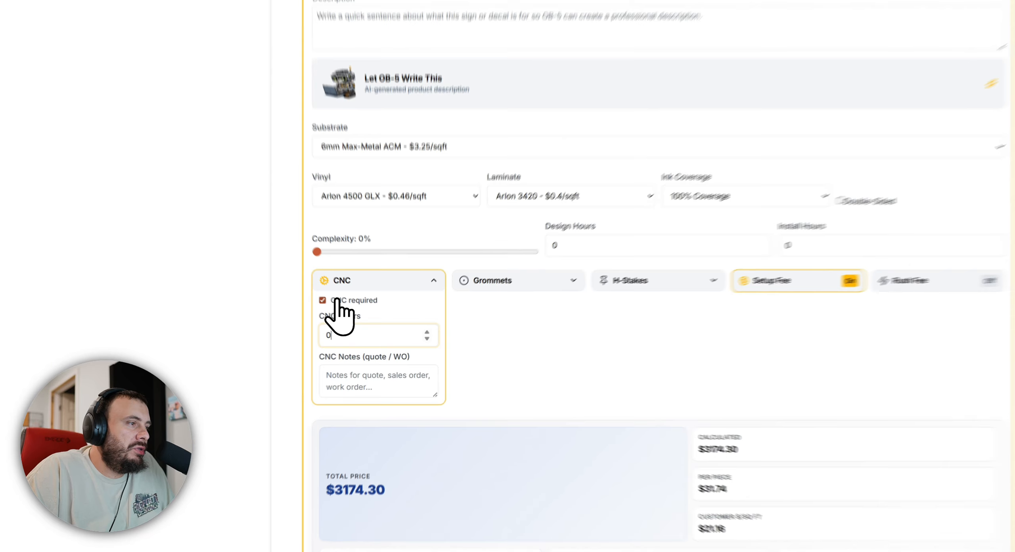
{"action": "left_click", "coordinate": [300, 333]}
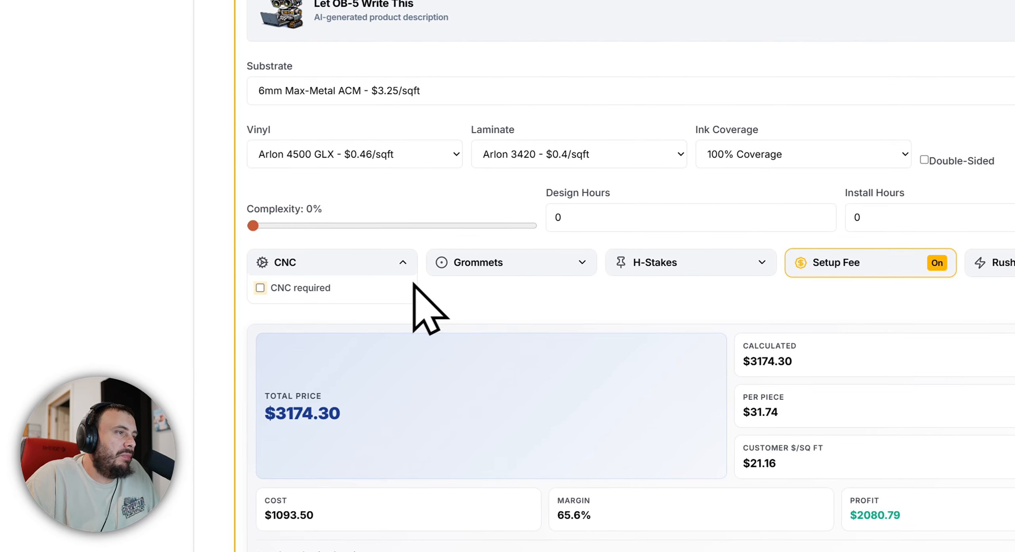
Try including grommets on the sign and remove them again.
{"action": "left_click", "coordinate": [539, 272]}
{"action": "left_click", "coordinate": [478, 288]}
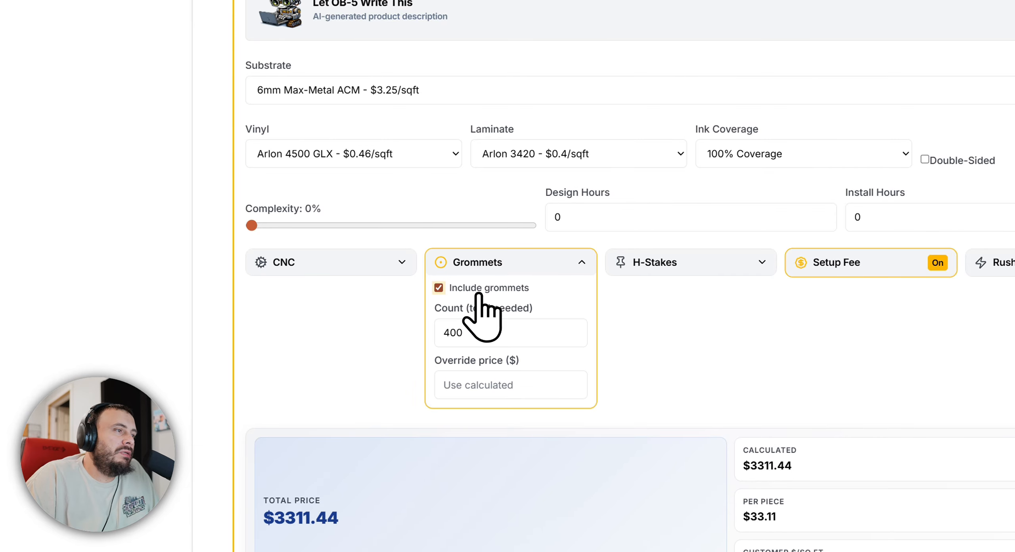
{"action": "left_click", "coordinate": [487, 289]}
{"action": "left_click", "coordinate": [512, 264]}
Try including H-stakes and remove them, and switch the setup fee off and back on.
{"action": "left_click", "coordinate": [733, 264]}
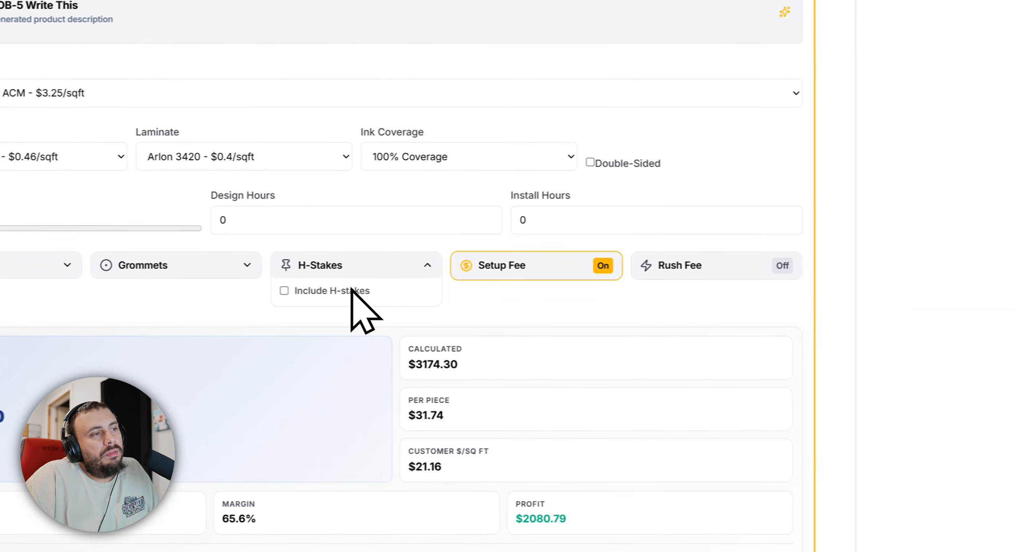
{"action": "left_click", "coordinate": [680, 288]}
{"action": "left_click", "coordinate": [327, 293]}
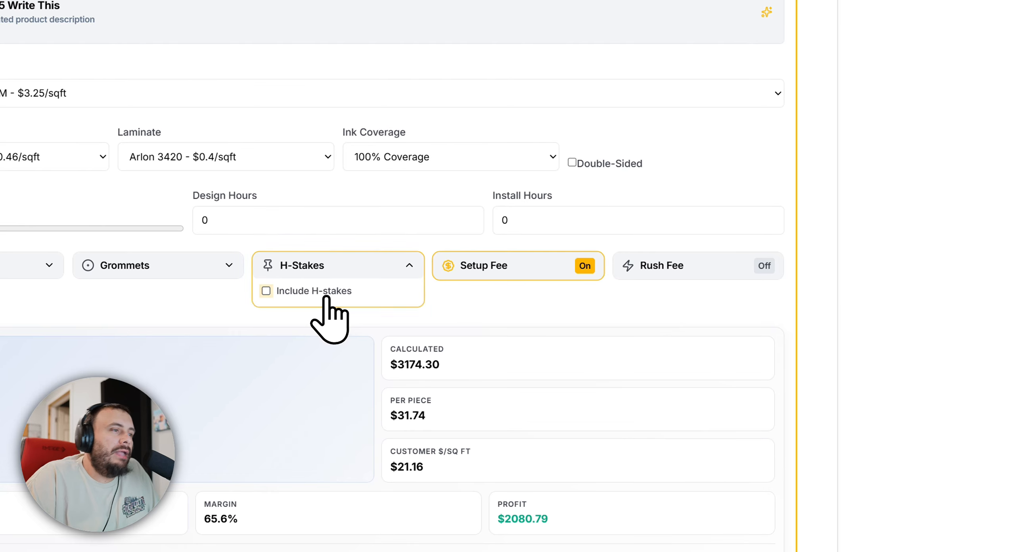
{"action": "left_click", "coordinate": [334, 275]}
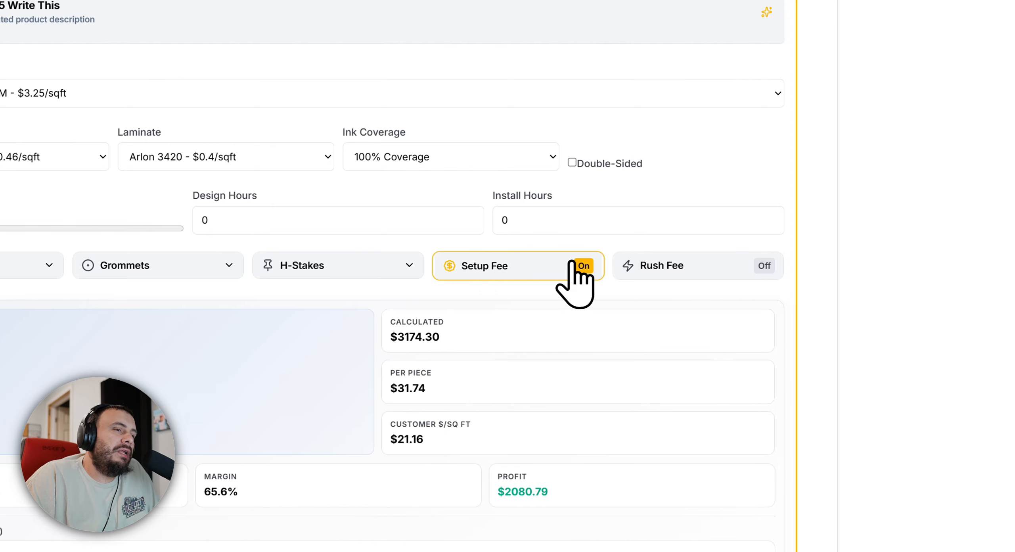
{"action": "left_click", "coordinate": [577, 272]}
{"action": "left_click", "coordinate": [570, 271]}
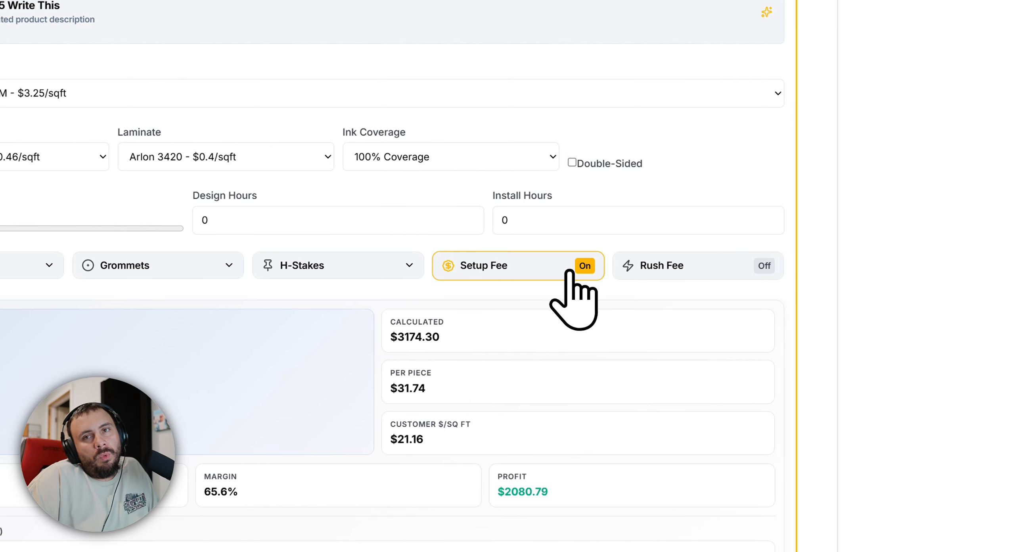
Set the quantity of the 12x18 in rigid sign to 2.
{"action": "scroll", "coordinate": [432, 240], "scroll_direction": "down", "scroll_amount": 1}
{"action": "scroll", "coordinate": [353, 230], "scroll_direction": "up", "scroll_amount": 3}
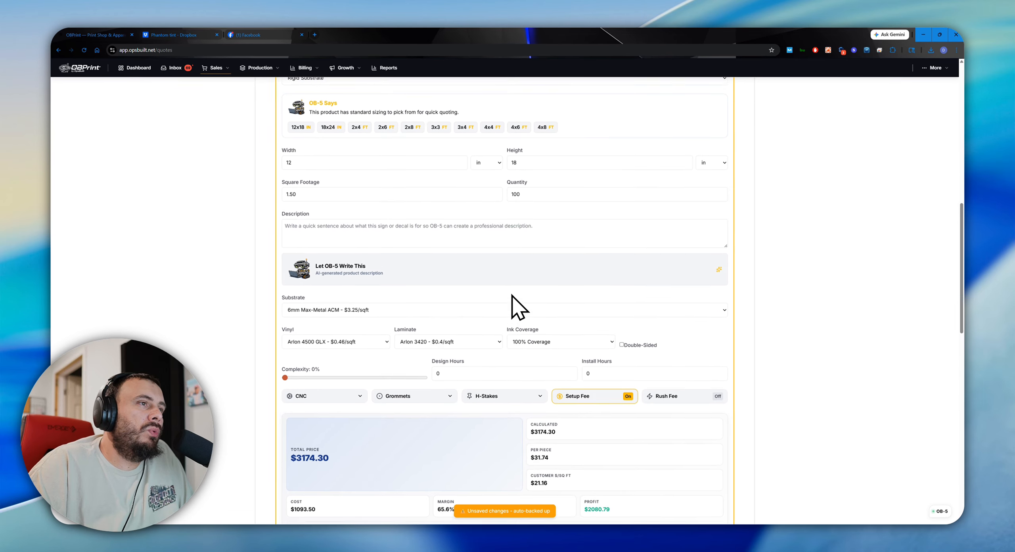
{"action": "scroll", "coordinate": [511, 295], "scroll_direction": "up", "scroll_amount": 3}
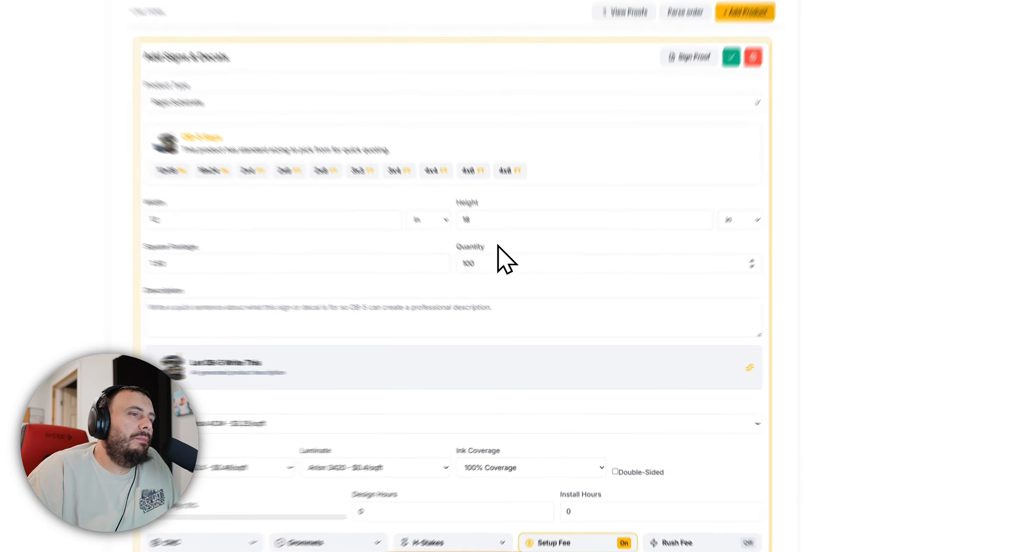
{"action": "double_click", "coordinate": [523, 295]}
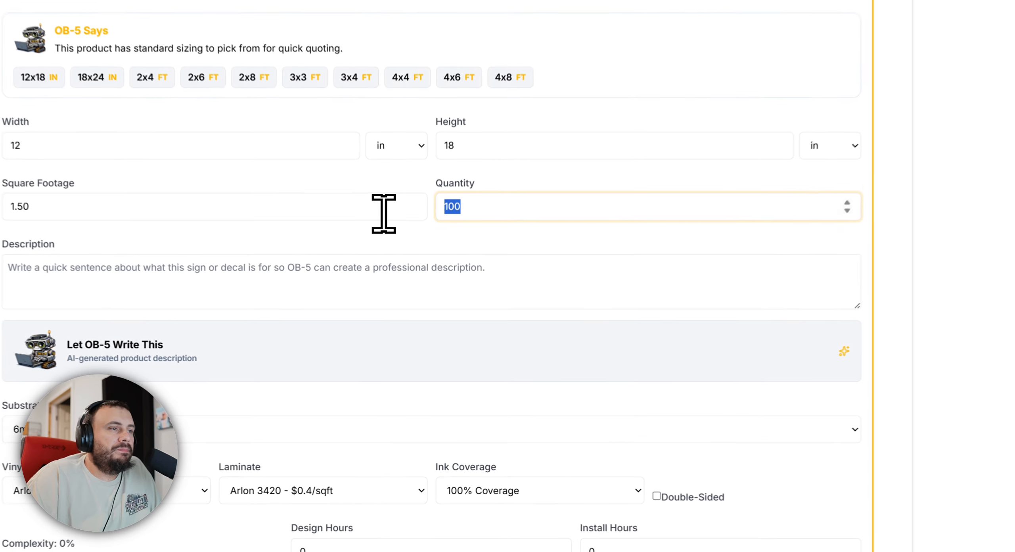
{"action": "type", "text": "2"}
{"action": "left_click", "coordinate": [455, 263]}
{"action": "scroll", "coordinate": [487, 270], "scroll_direction": "down", "scroll_amount": 5}
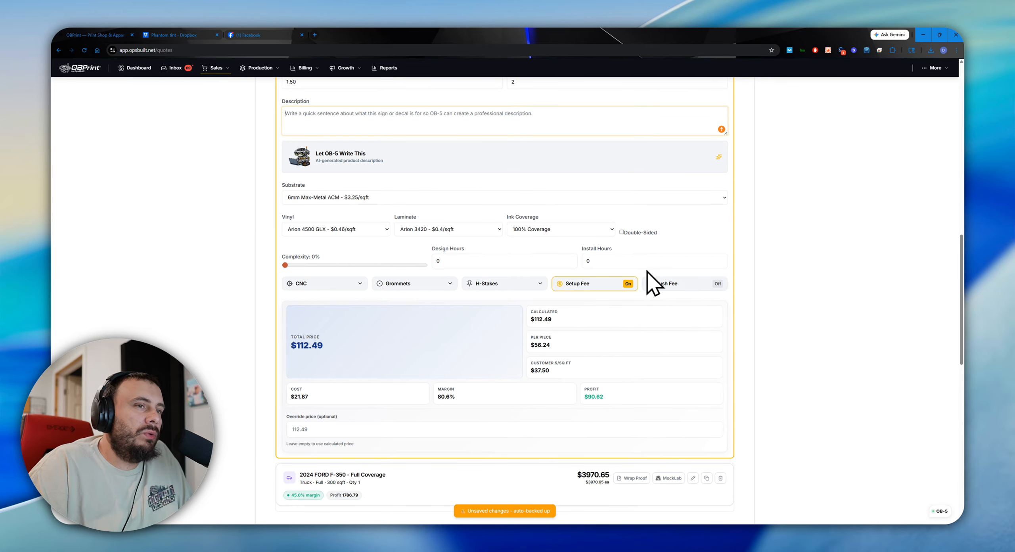
Turn off the setup fee for the rigid sign.
{"action": "left_click", "coordinate": [625, 284]}
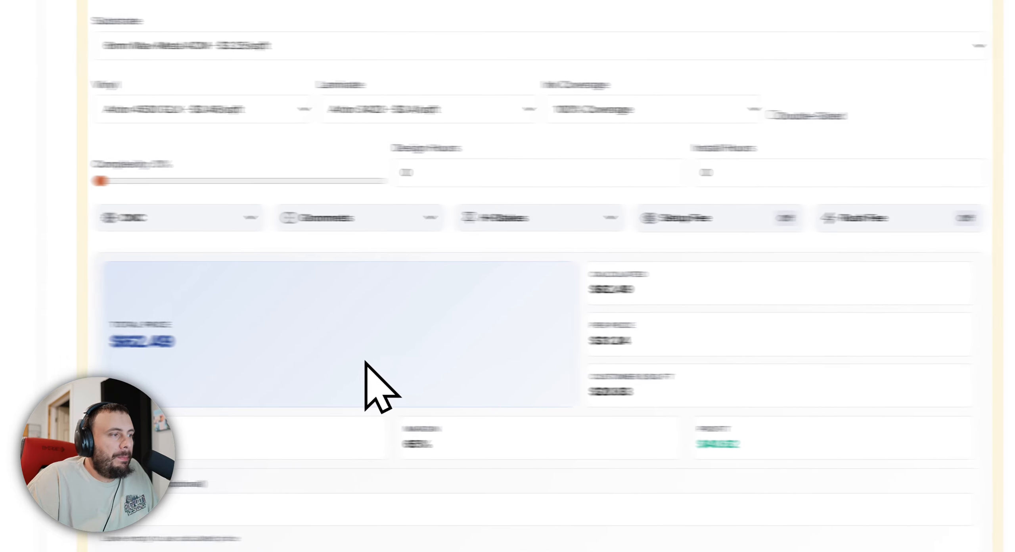
{"action": "scroll", "coordinate": [364, 360], "scroll_direction": "down", "scroll_amount": 3}
{"action": "left_click", "coordinate": [313, 279]}
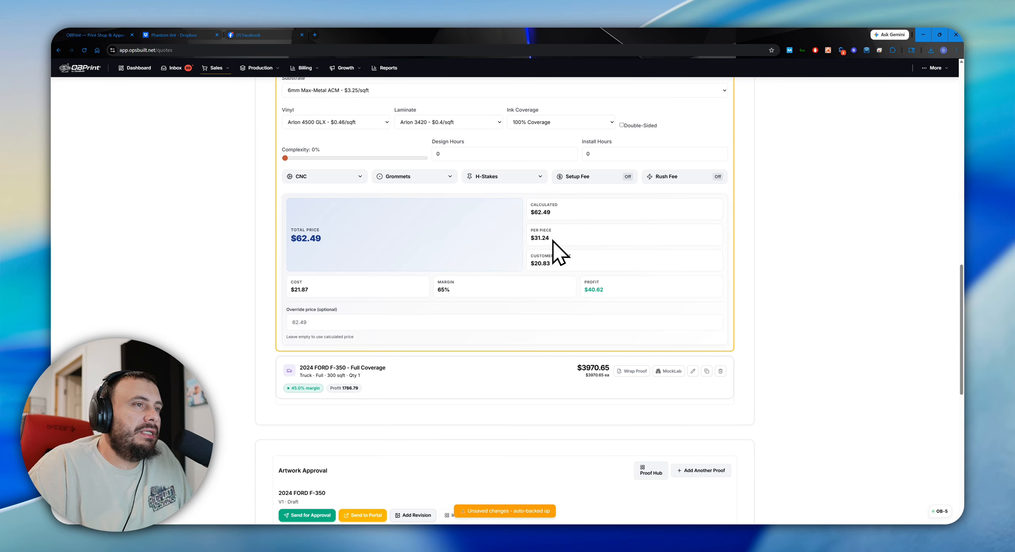
Review the rigid sign's settings and its customer price per square foot.
{"action": "scroll", "coordinate": [498, 226], "scroll_direction": "up", "scroll_amount": 7}
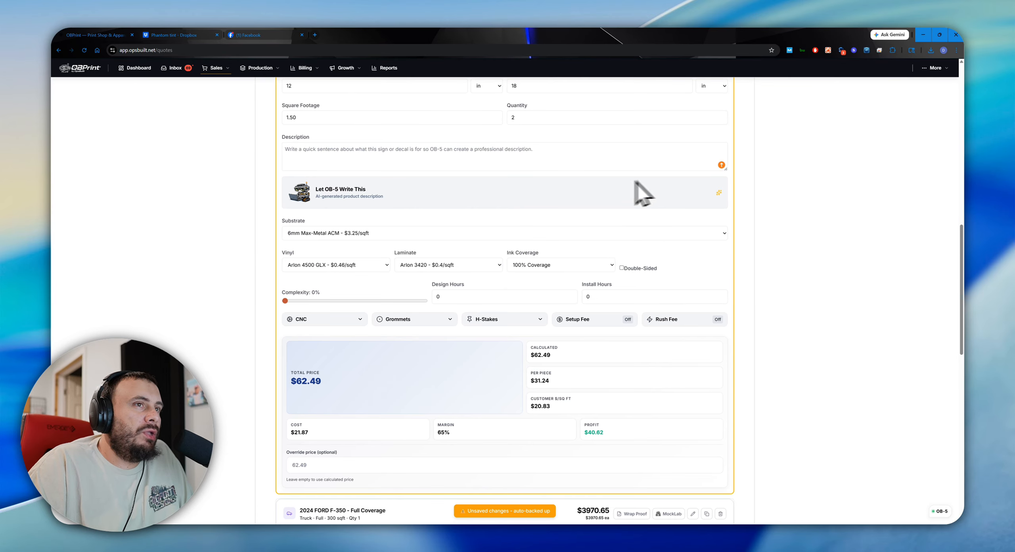
{"action": "scroll", "coordinate": [593, 290], "scroll_direction": "down", "scroll_amount": 5}
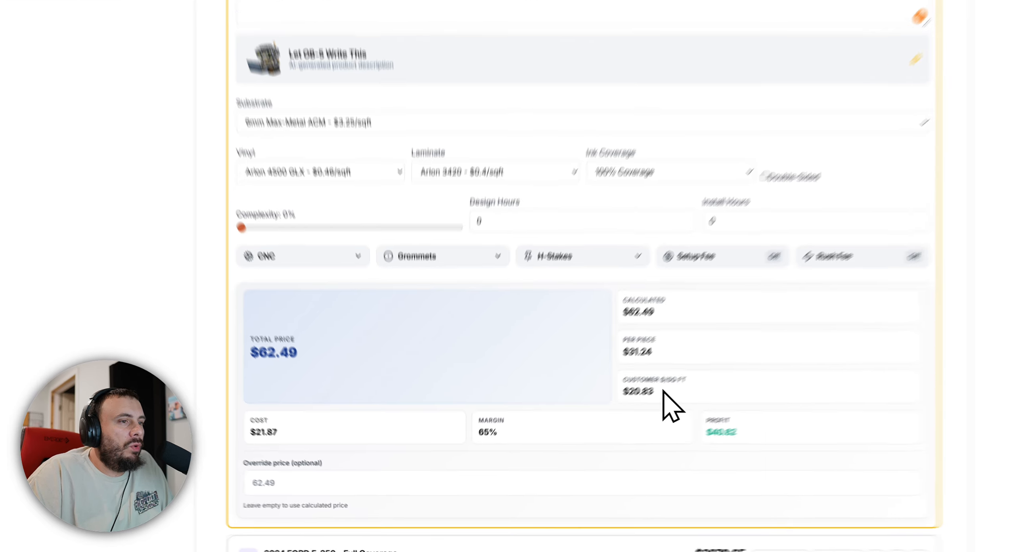
{"action": "left_click_drag", "start_coordinate": [555, 369], "coordinate": [532, 371]}
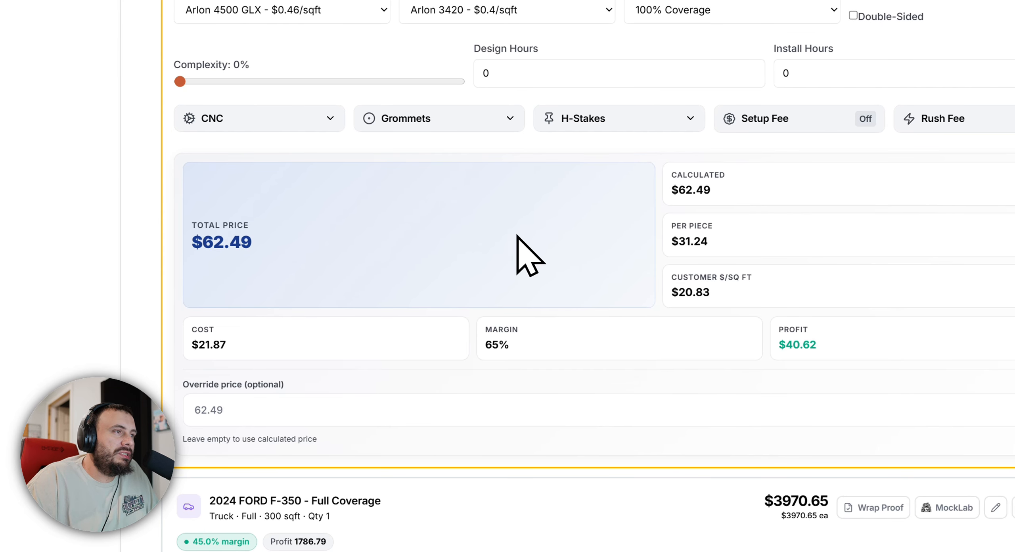
Try raising the rigid sign's complexity and return it to 0%.
{"action": "left_click_drag", "start_coordinate": [181, 81], "coordinate": [250, 74]}
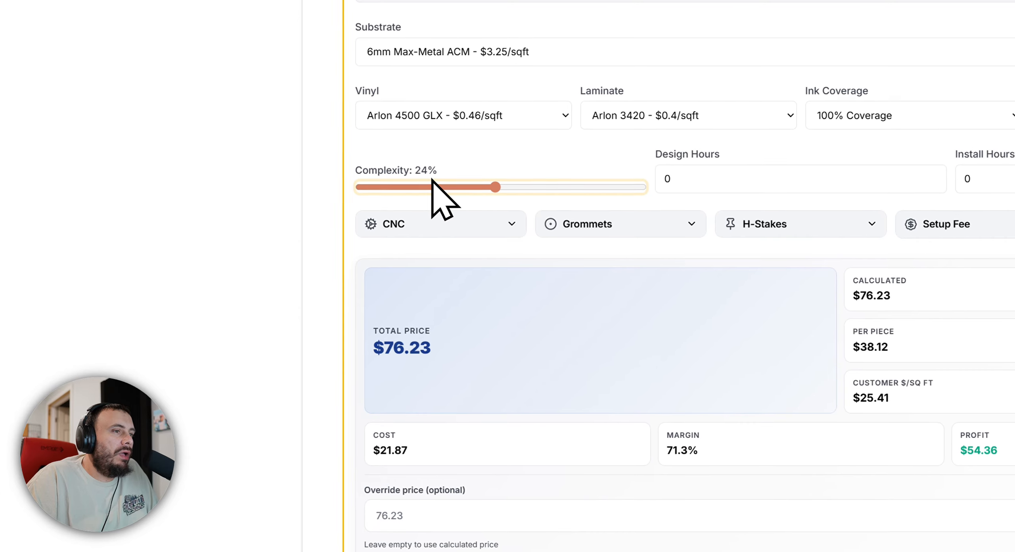
{"action": "left_click_drag", "start_coordinate": [432, 180], "coordinate": [180, 211]}
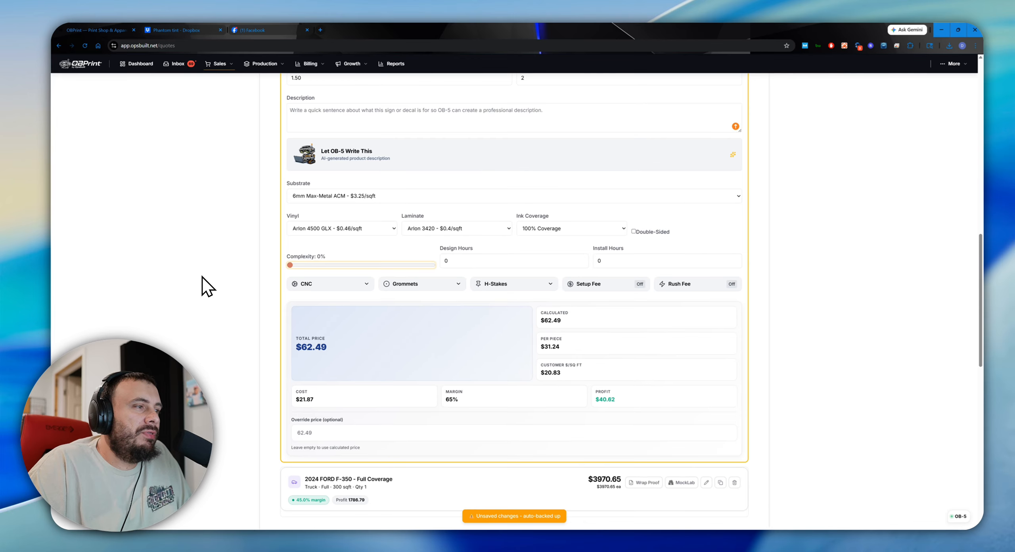
{"action": "left_click_drag", "start_coordinate": [202, 277], "coordinate": [390, 278]}
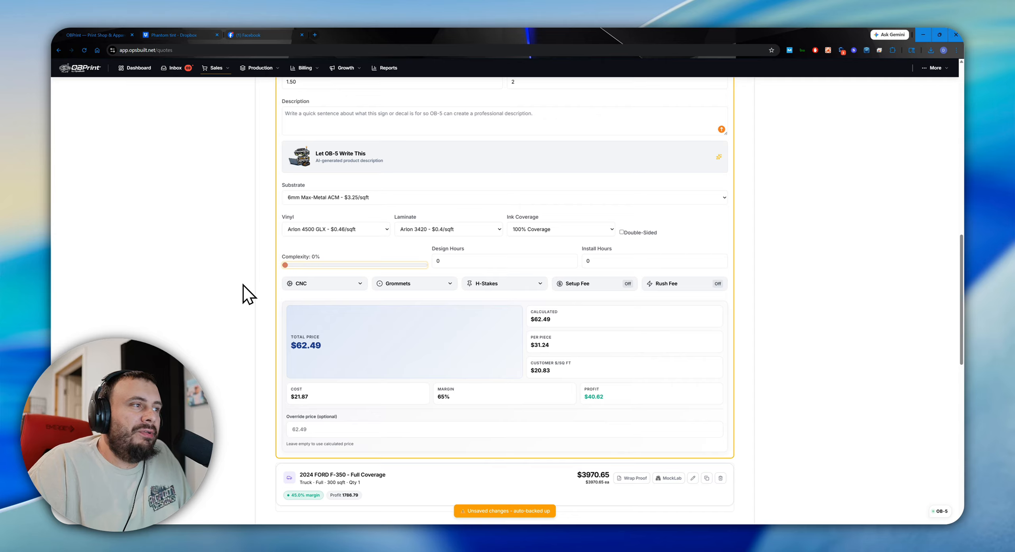
Try 50% complexity and 150% ink coverage on the rigid sign, and return them to 0% and 100%.
{"action": "left_click_drag", "start_coordinate": [285, 265], "coordinate": [508, 307]}
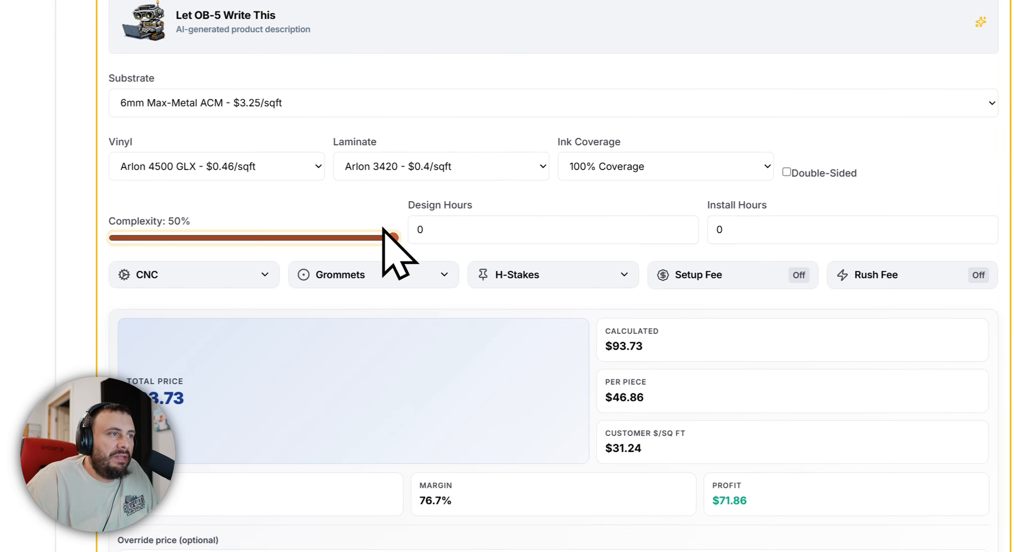
{"action": "mouse_move", "coordinate": [390, 237]}
{"action": "left_mouse_down"}
{"action": "mouse_move", "coordinate": [27, 217]}
{"action": "mouse_move", "coordinate": [398, 234]}
{"action": "left_mouse_up"}
{"action": "left_click", "coordinate": [624, 168]}
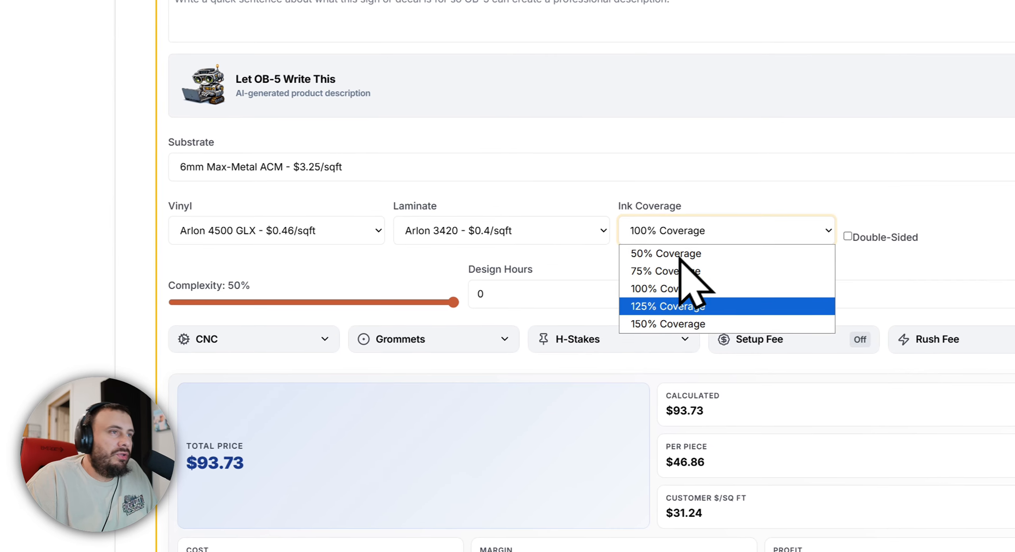
{"action": "left_click", "coordinate": [658, 323]}
{"action": "left_click", "coordinate": [674, 235]}
{"action": "left_click", "coordinate": [671, 288]}
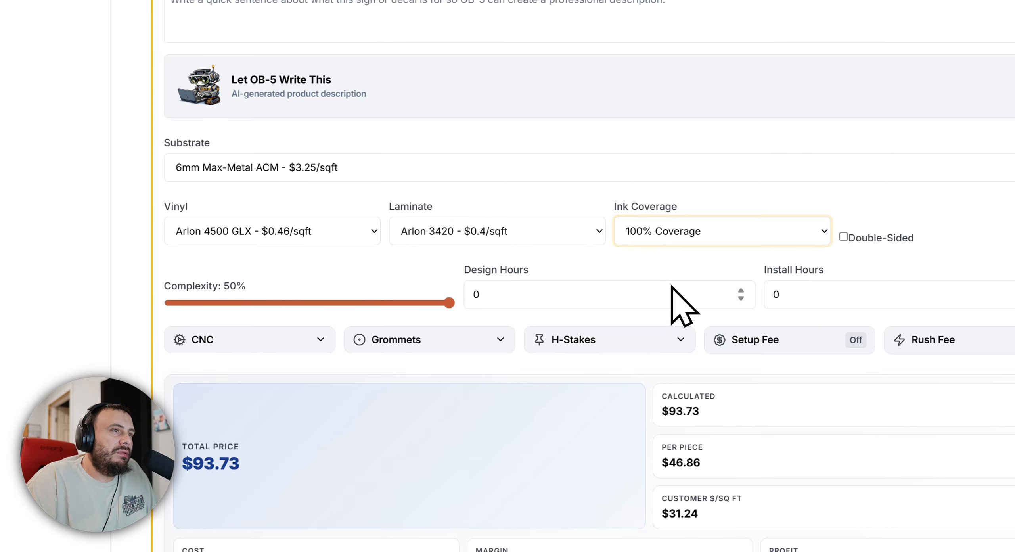
{"action": "left_click_drag", "start_coordinate": [449, 302], "coordinate": [188, 294]}
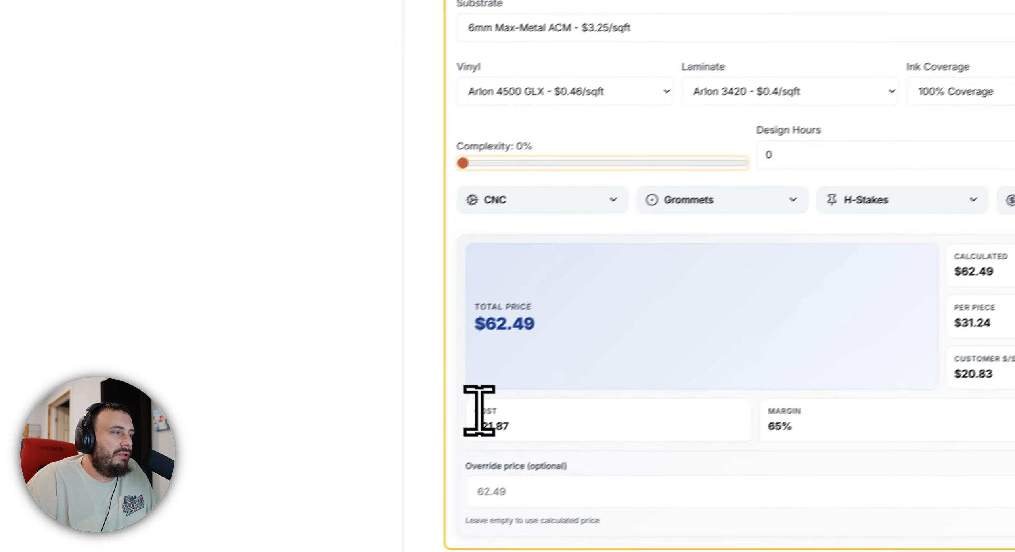
Add the configured 12x18 in rigid substrate sign to the quote's line items.
{"action": "left_click", "coordinate": [491, 356]}
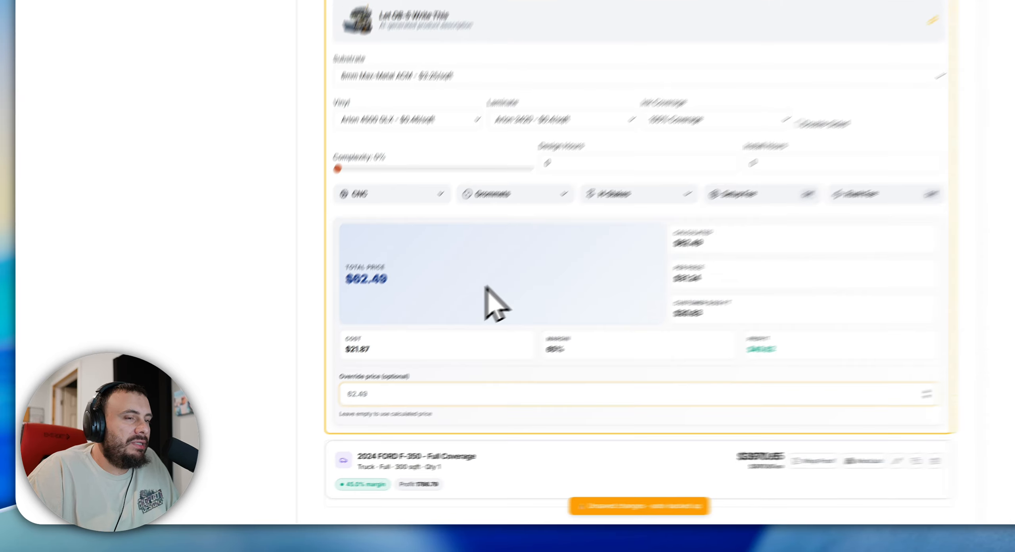
{"action": "scroll", "coordinate": [603, 302], "scroll_direction": "up", "scroll_amount": 6}
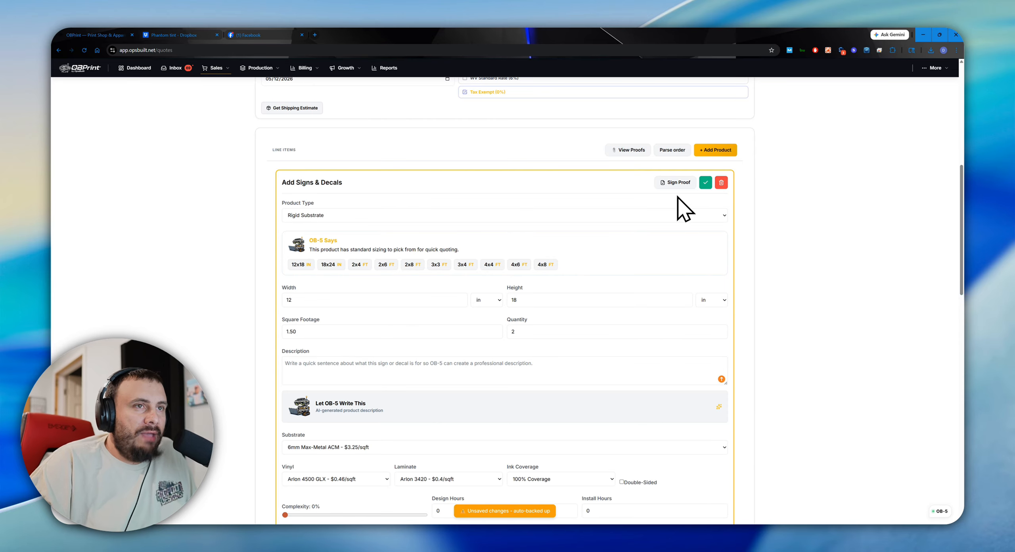
{"action": "left_click", "coordinate": [705, 183]}
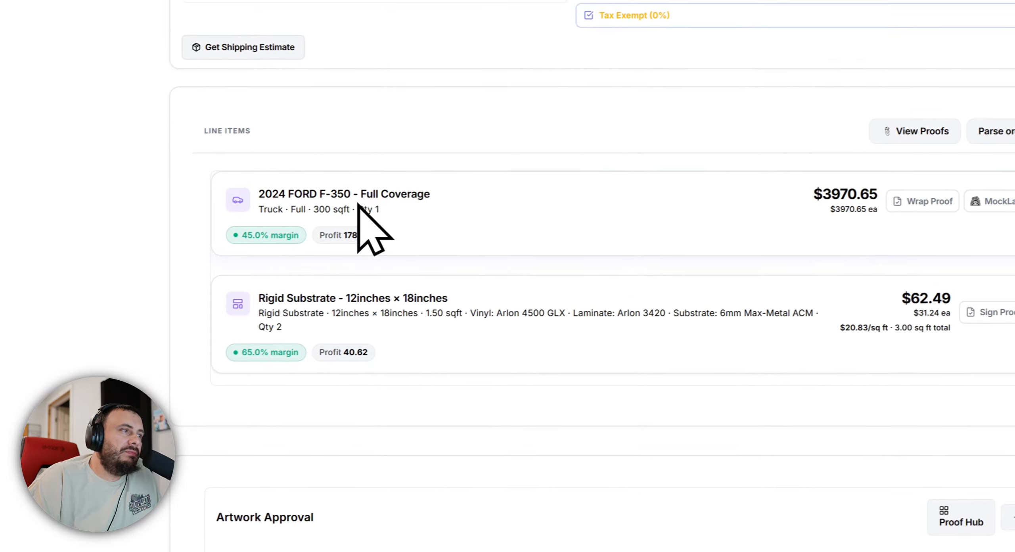
Review the margin and profit of the Ford F-350 wrap and rigid substrate line items.
{"action": "double_click", "coordinate": [359, 235]}
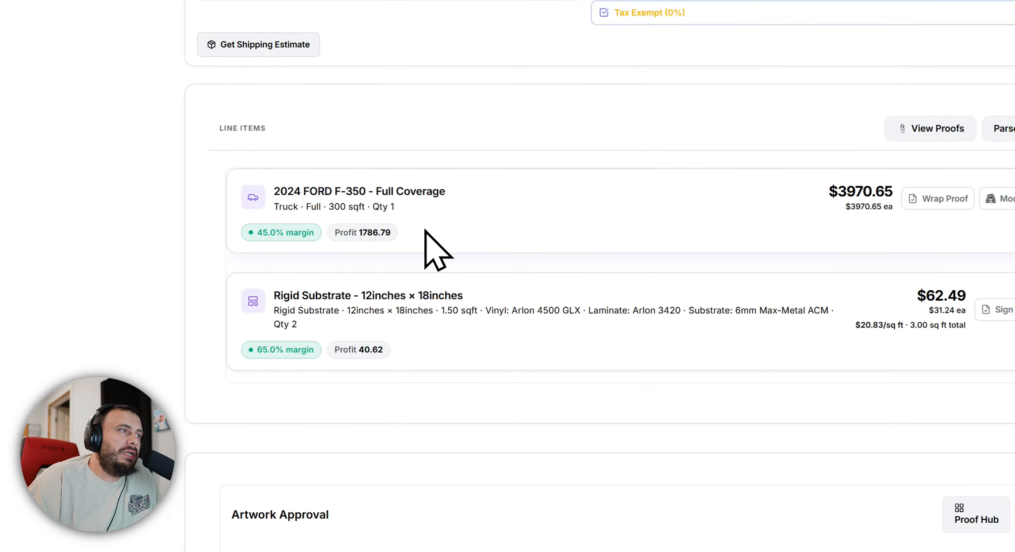
{"action": "left_click_drag", "start_coordinate": [267, 349], "coordinate": [374, 349]}
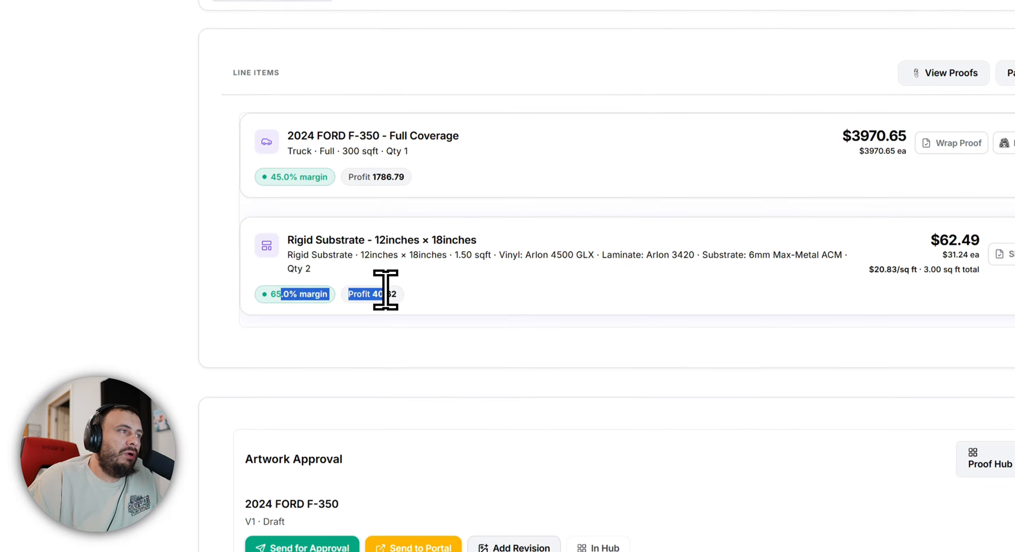
{"action": "left_click", "coordinate": [307, 273]}
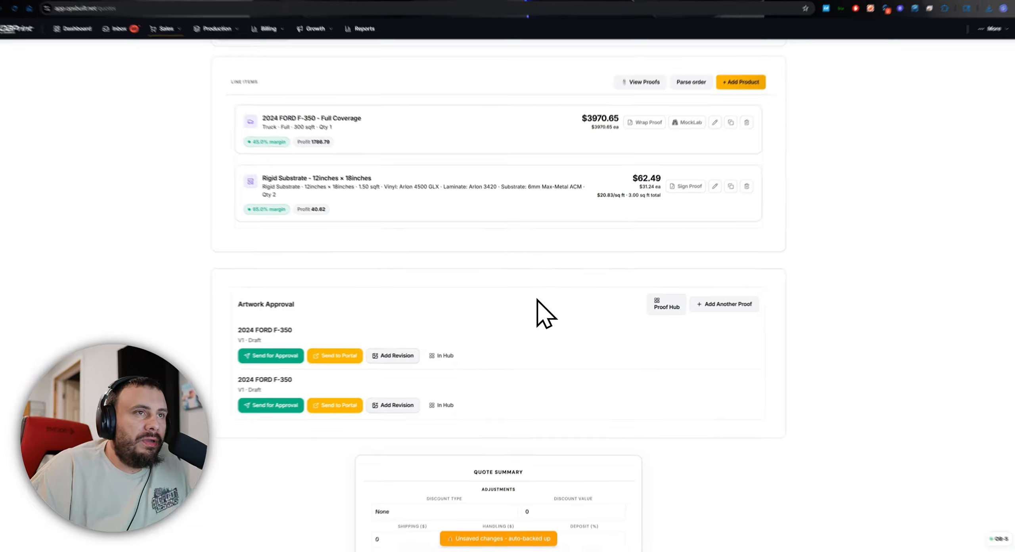
Save the quote with both line items as a draft.
{"action": "scroll", "coordinate": [539, 289], "scroll_direction": "down", "scroll_amount": 5}
{"action": "scroll", "coordinate": [483, 309], "scroll_direction": "down", "scroll_amount": 3}
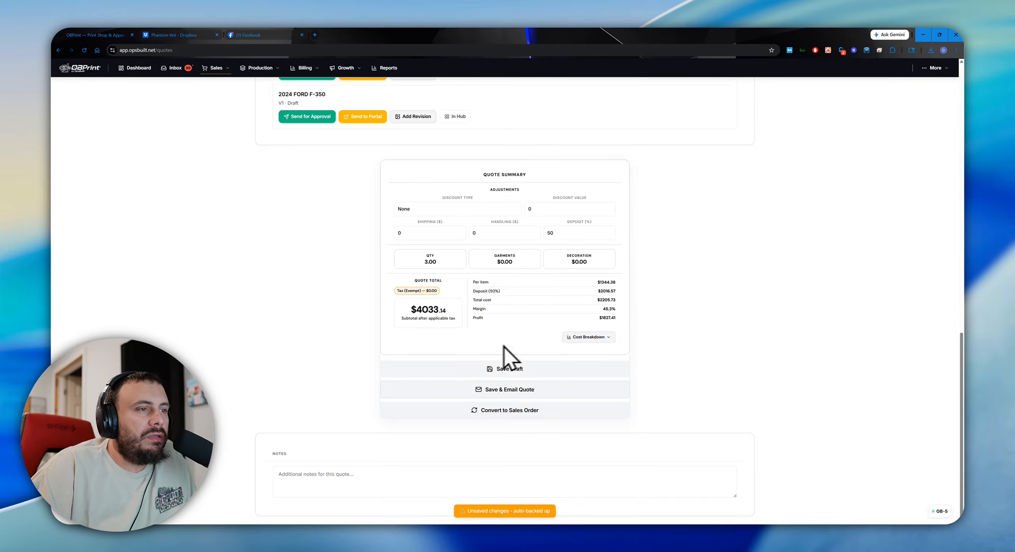
{"action": "left_click", "coordinate": [512, 280]}
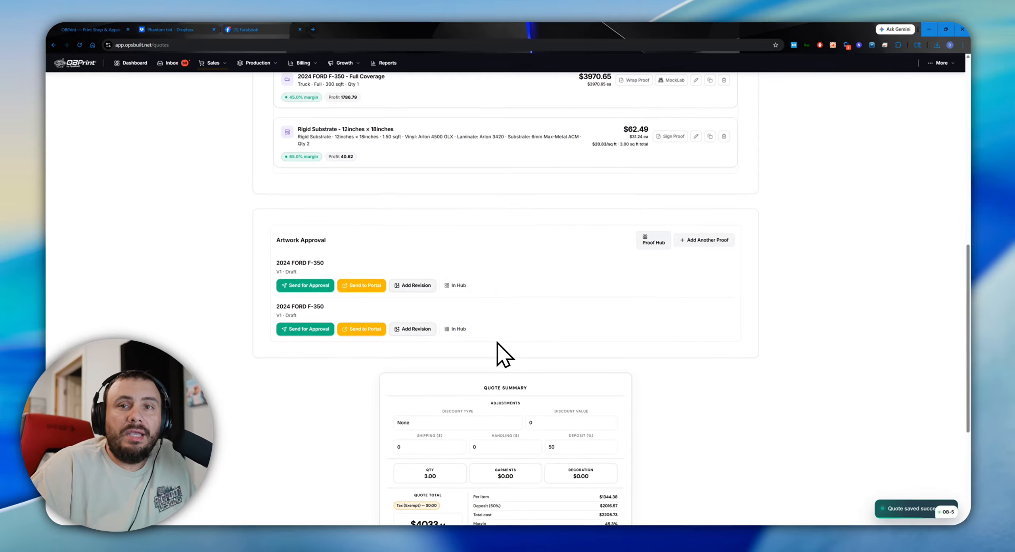
{"action": "scroll", "coordinate": [498, 345], "scroll_direction": "up", "scroll_amount": 15}
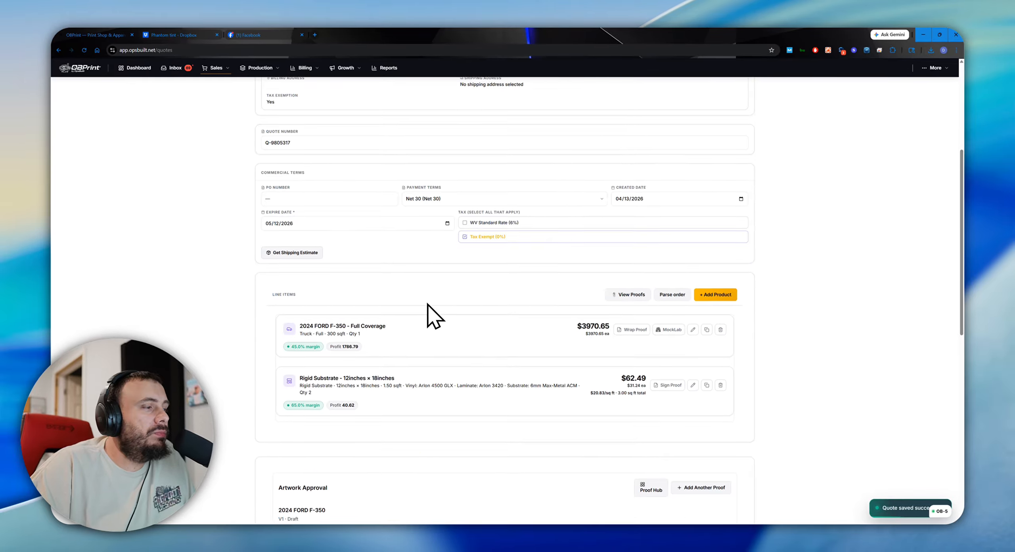